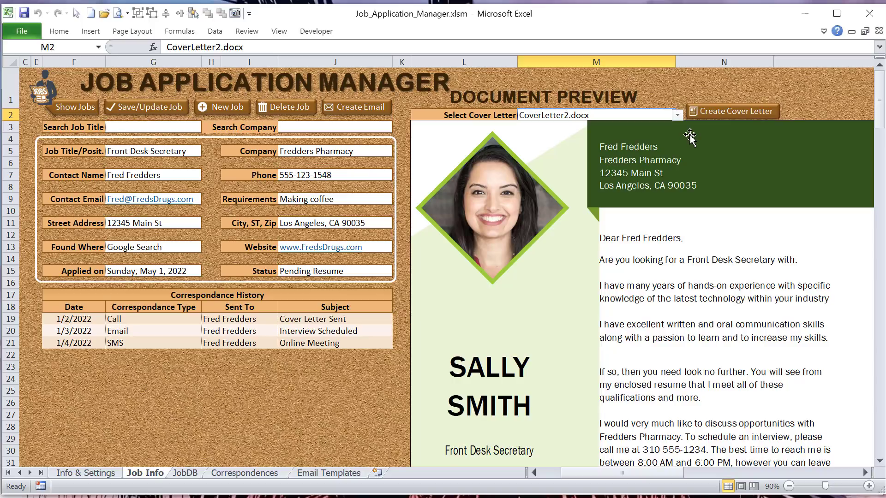
# Step: Display the email form for the current job and return to the document preview
pyautogui.click(349, 106)
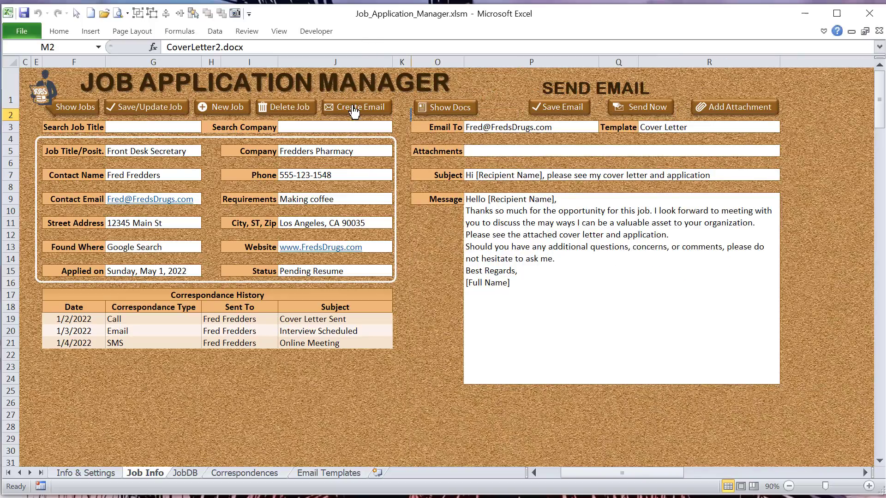
pyautogui.click(434, 109)
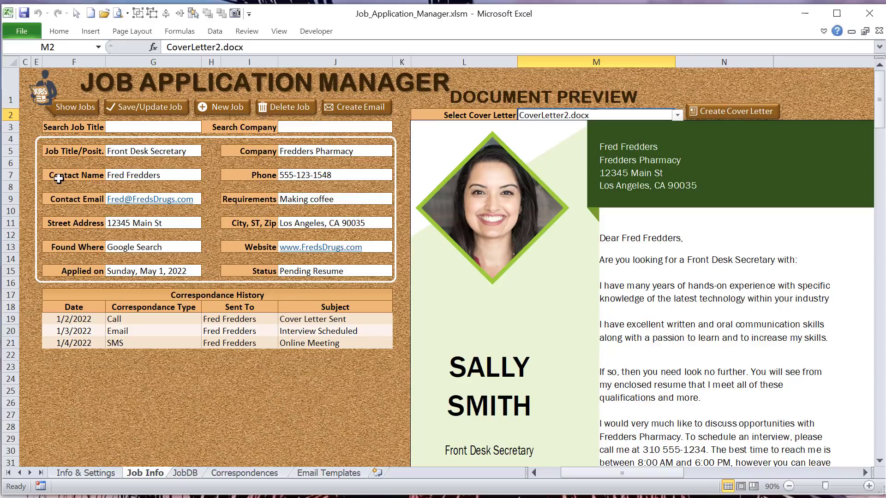
# Step: Show the job list and load the Front Desk Secretary job
pyautogui.click(79, 109)
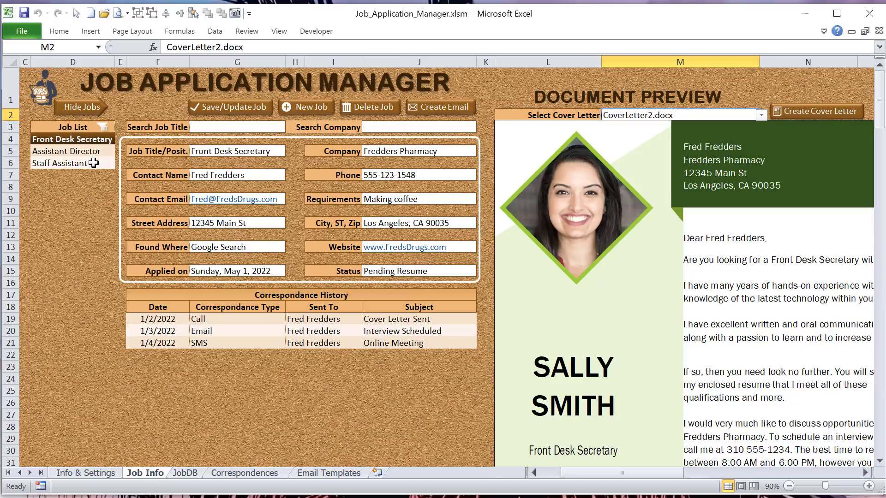
pyautogui.click(82, 151)
pyautogui.click(82, 139)
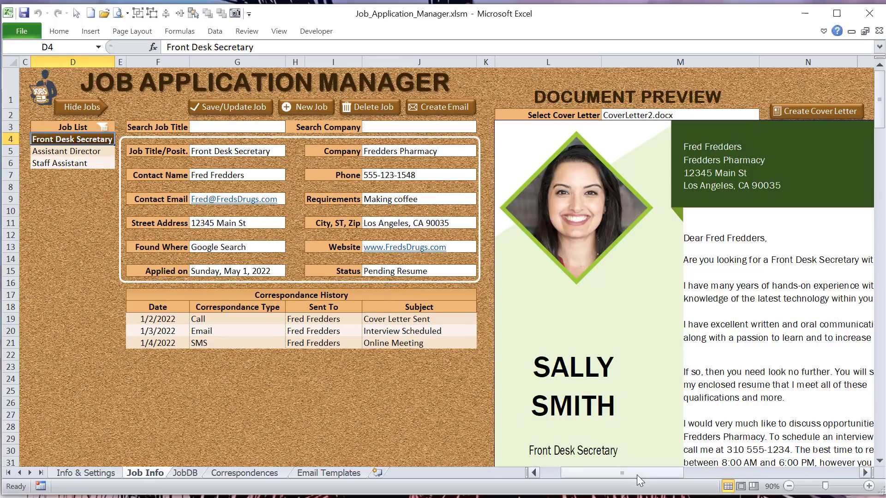
# Step: Choose CoverLetter3.docx as the cover letter for the document preview
pyautogui.moveTo(638, 473); pyautogui.dragTo(708, 481)
pyautogui.click(597, 266)
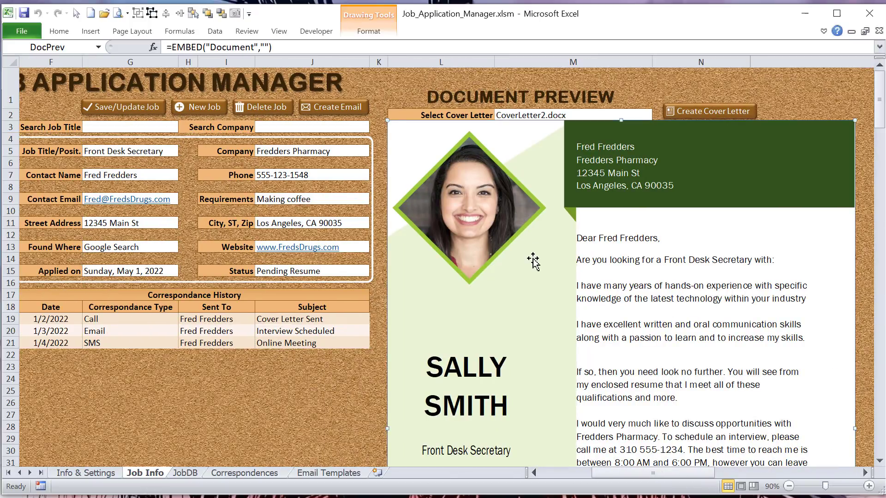
pyautogui.click(618, 115)
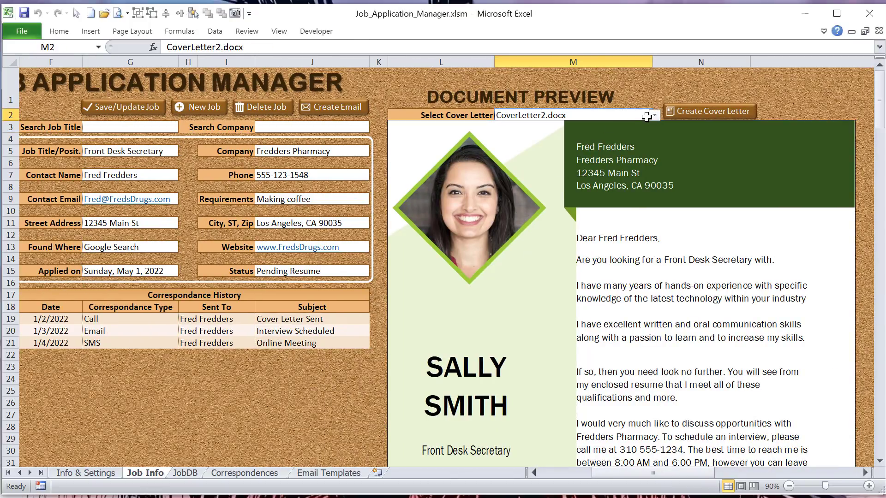
pyautogui.click(654, 116)
pyautogui.click(637, 125)
pyautogui.click(654, 117)
pyautogui.click(626, 138)
# Step: Clear the Saved Cover Letter path in cell B9 of the Job Info sheet
pyautogui.moveTo(646, 473); pyautogui.dragTo(586, 486)
pyautogui.click(132, 198)
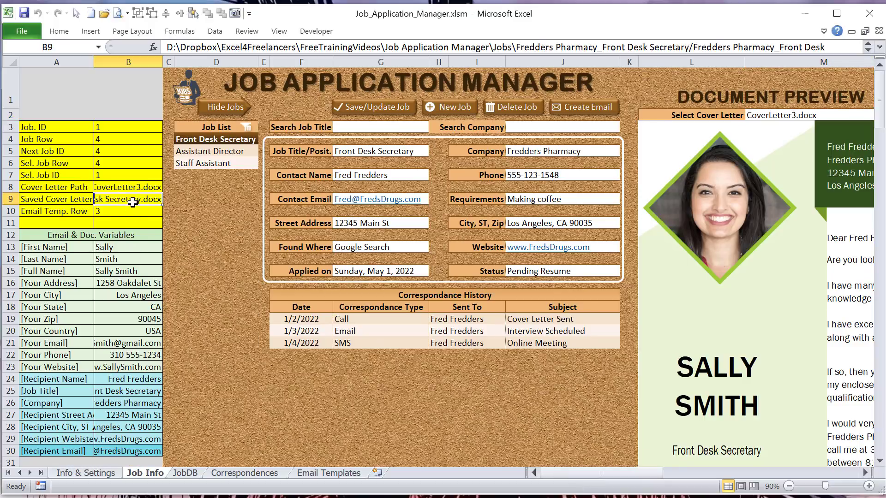
pyautogui.press('Delete')
pyautogui.press('Right')
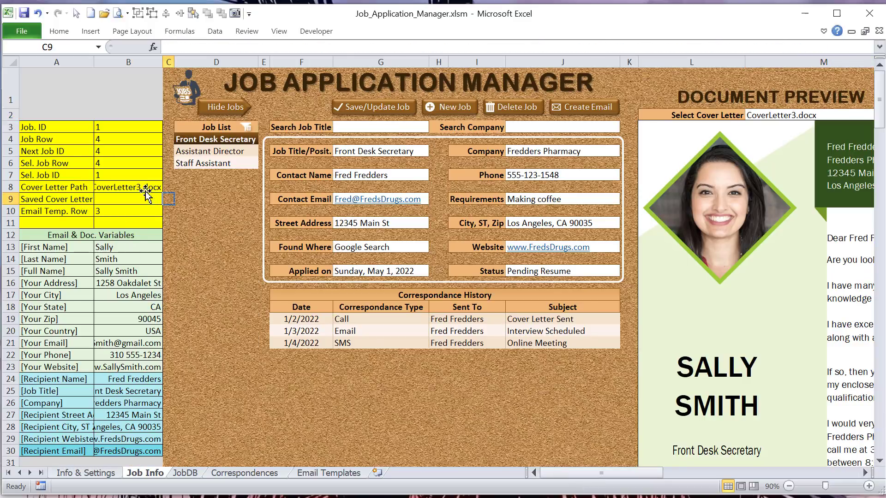
# Step: Select CoverLetter1.docx as the cover letter to load its template into the preview
pyautogui.moveTo(632, 475); pyautogui.dragTo(663, 475)
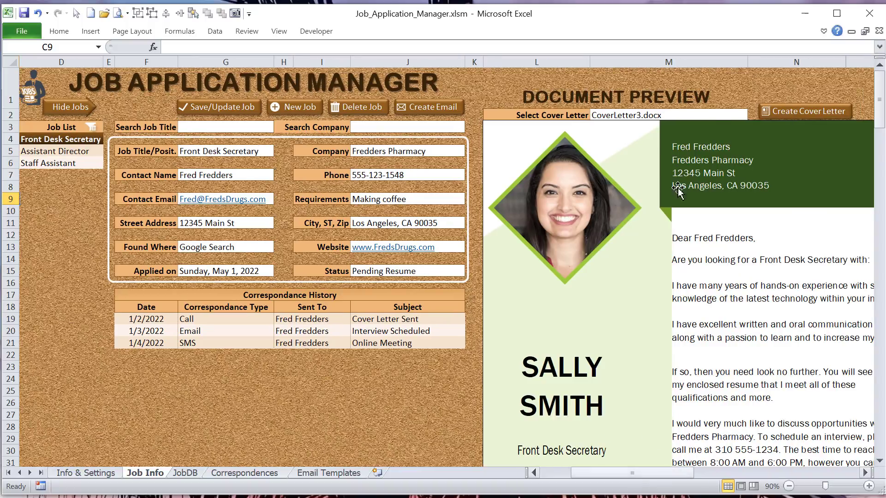
pyautogui.click(744, 115)
pyautogui.click(749, 114)
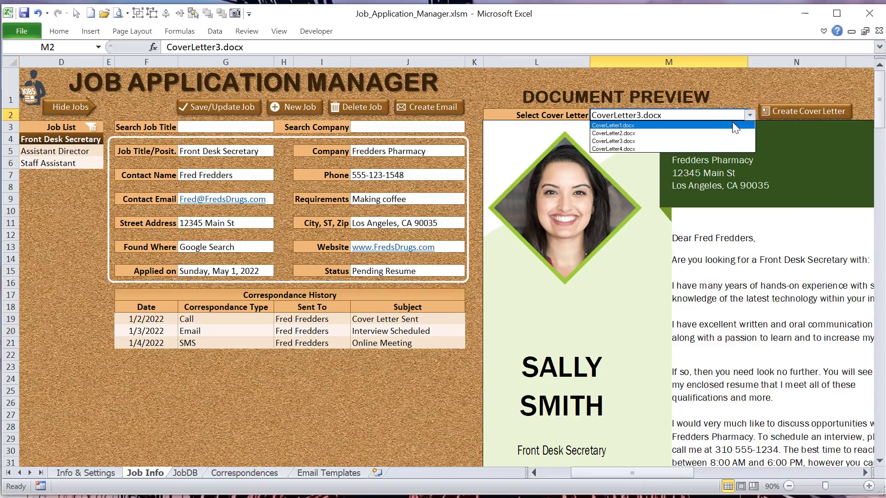
pyautogui.click(726, 124)
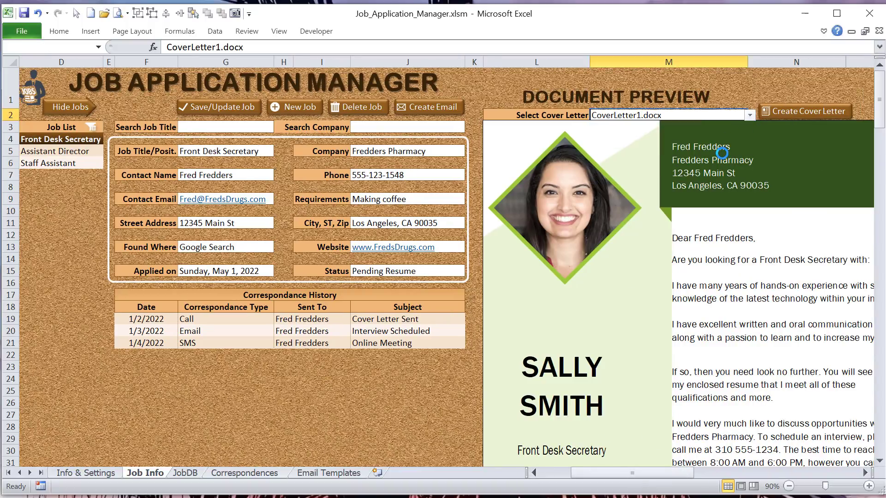
# Step: Switch the selected cover letter template to CoverLetter2.docx
pyautogui.moveTo(655, 471); pyautogui.dragTo(662, 471)
pyautogui.click(665, 115)
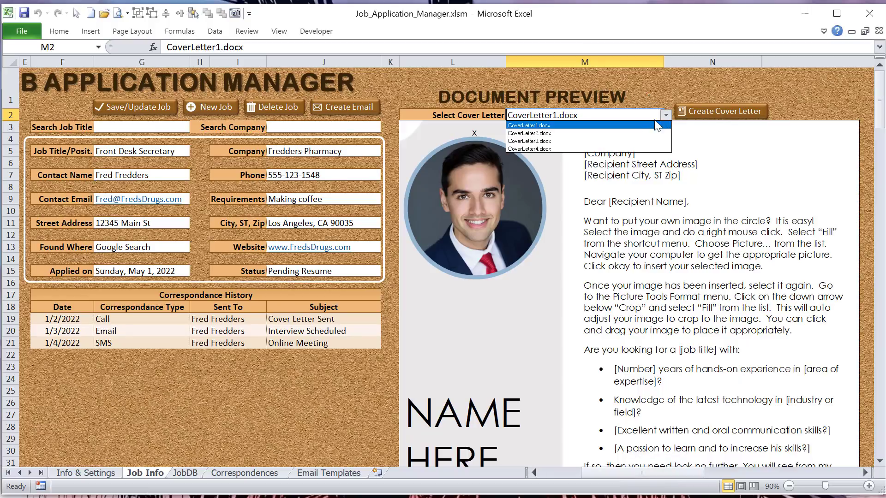
pyautogui.click(637, 133)
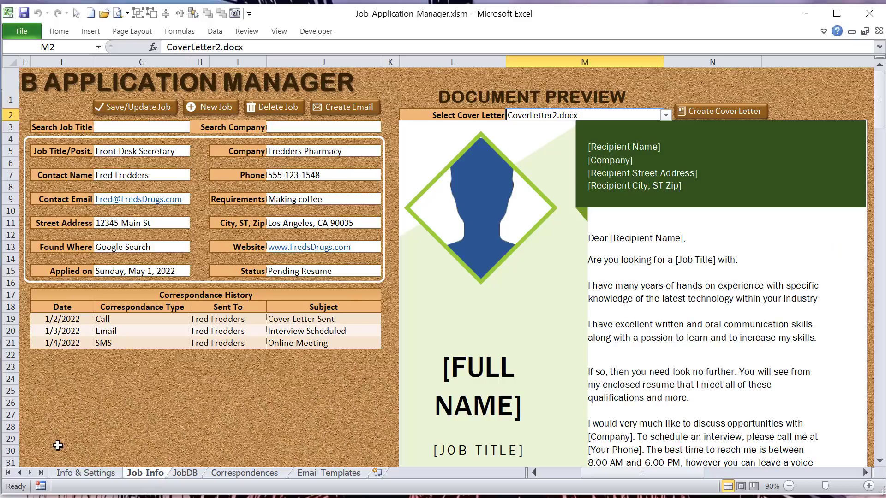
# Step: Look through the Info & Settings, JobDB, Correspondences and Email Templates sheets, and return to the Job Info sheet
pyautogui.click(79, 472)
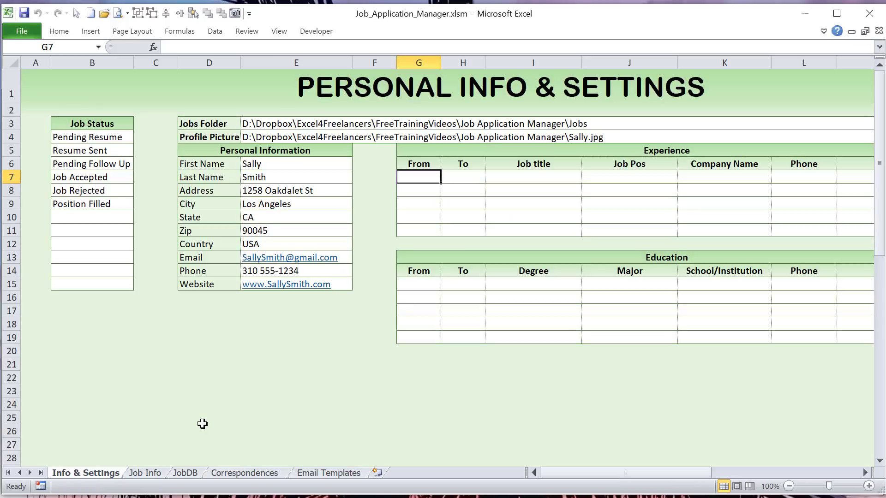
pyautogui.click(157, 469)
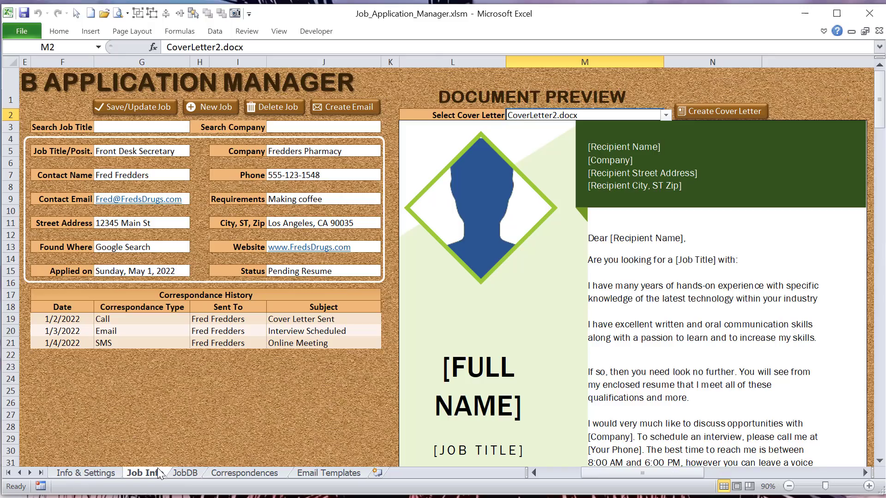
pyautogui.click(186, 475)
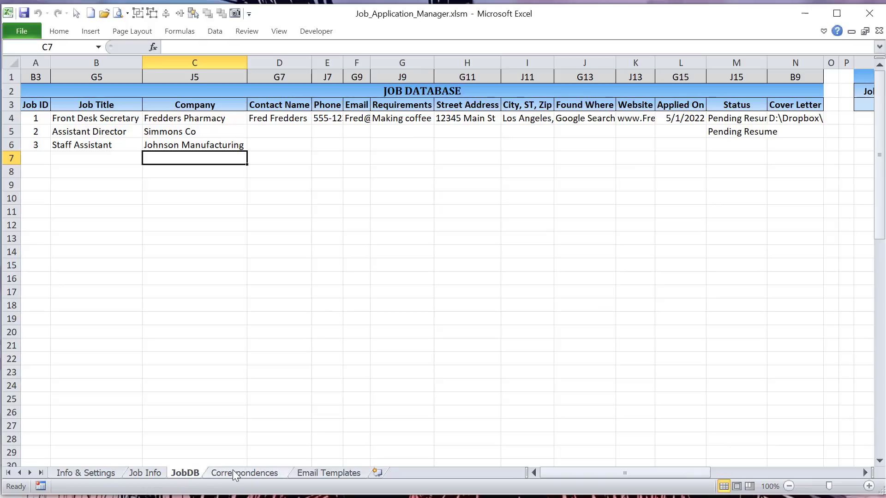
pyautogui.click(235, 474)
pyautogui.click(339, 474)
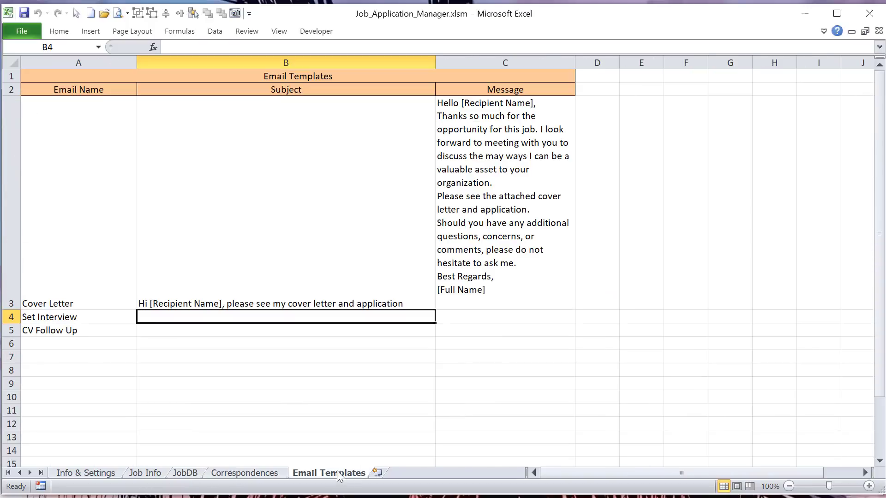
pyautogui.moveTo(576, 472); pyautogui.dragTo(479, 475)
pyautogui.click(88, 474)
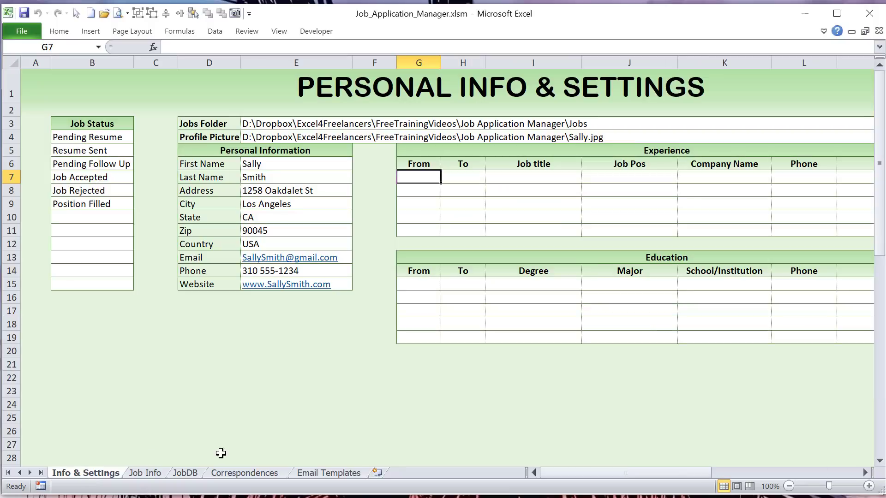
pyautogui.click(146, 474)
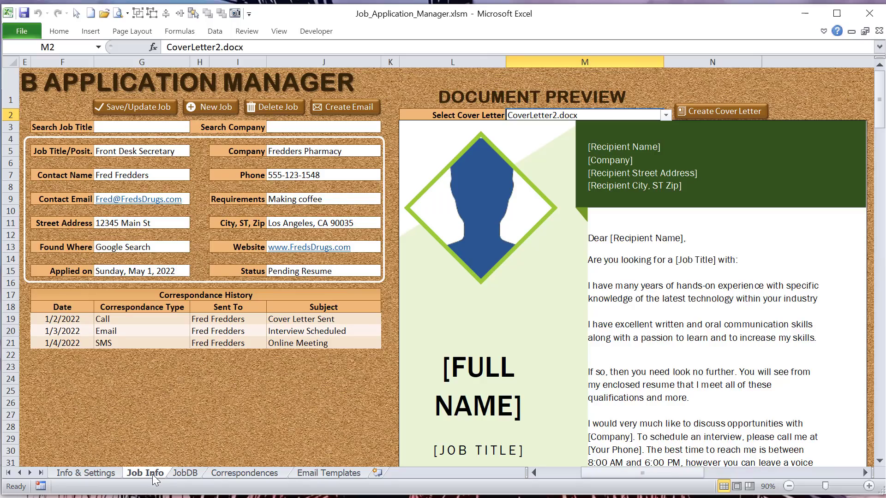
pyautogui.moveTo(586, 475); pyautogui.dragTo(571, 473)
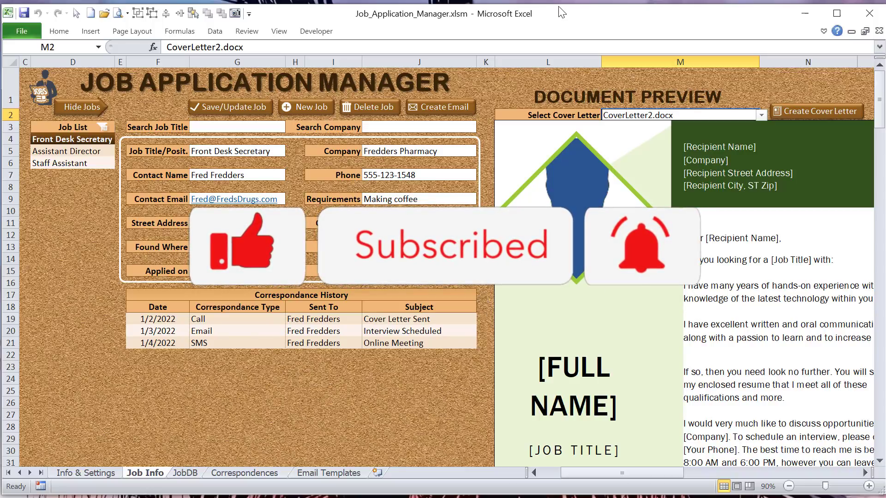
pyautogui.moveTo(554, 4); pyautogui.dragTo(554, 0)
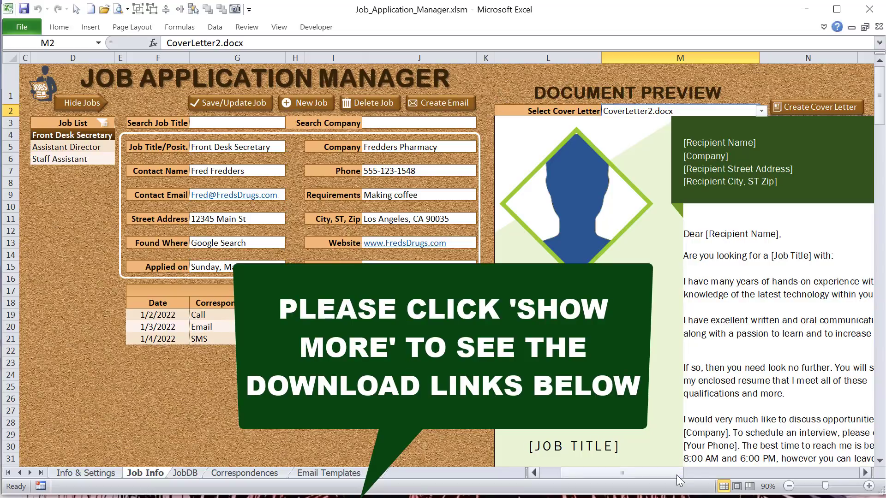
# Step: Create the Front Desk Secretary job's cover letter from the CoverLetter2.docx template
pyautogui.moveTo(676, 475); pyautogui.dragTo(688, 475)
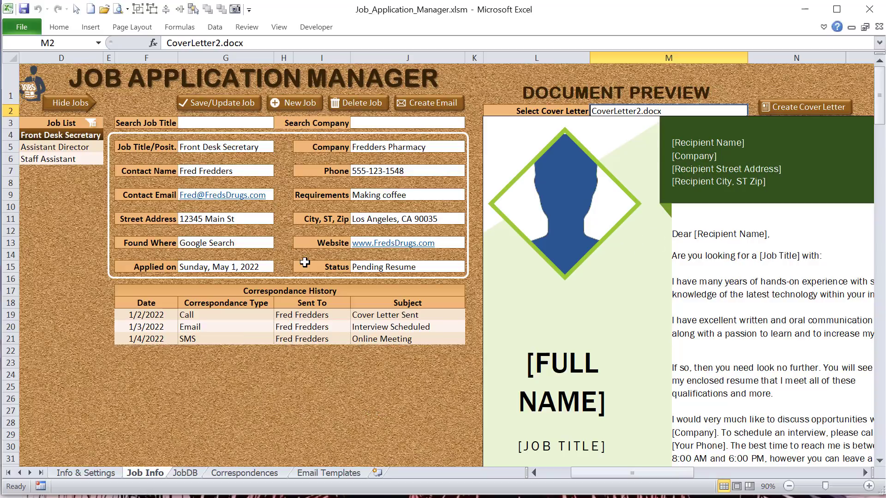
pyautogui.click(596, 195)
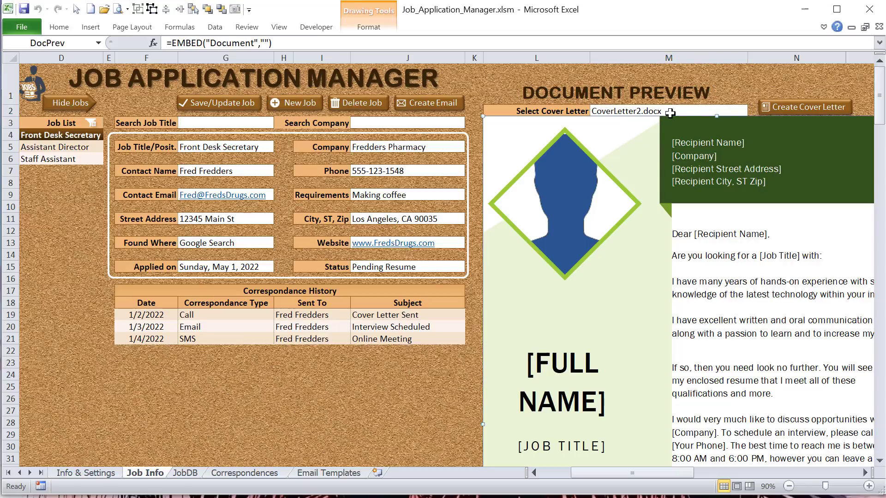
pyautogui.click(807, 109)
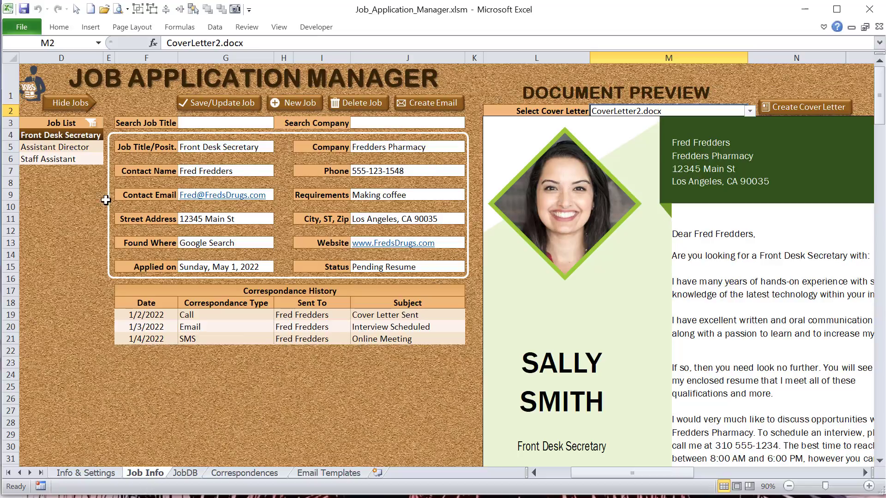
# Step: Review the job detail fields F5 to J15, including the job title and company used in the cover letter
pyautogui.moveTo(152, 145); pyautogui.dragTo(412, 269)
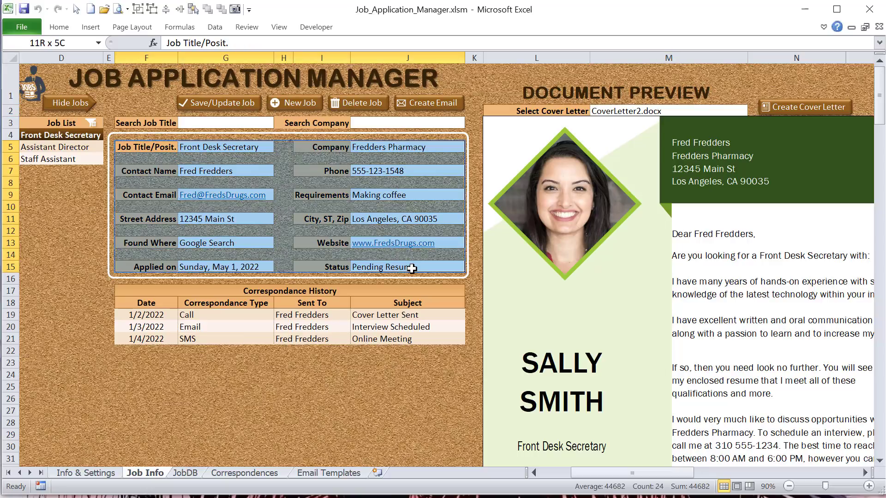
pyautogui.click(227, 147)
pyautogui.click(436, 143)
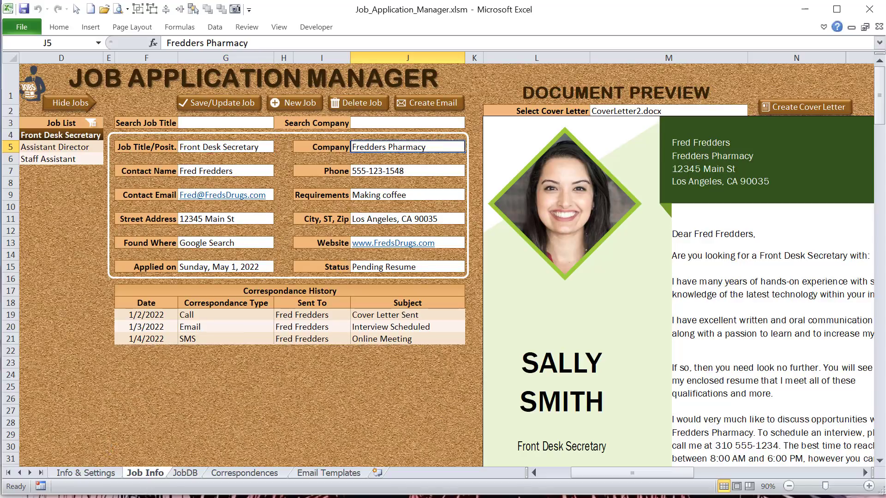
# Step: Examine the name and address fields in the Personal Information table on the Info & Settings sheet
pyautogui.click(95, 473)
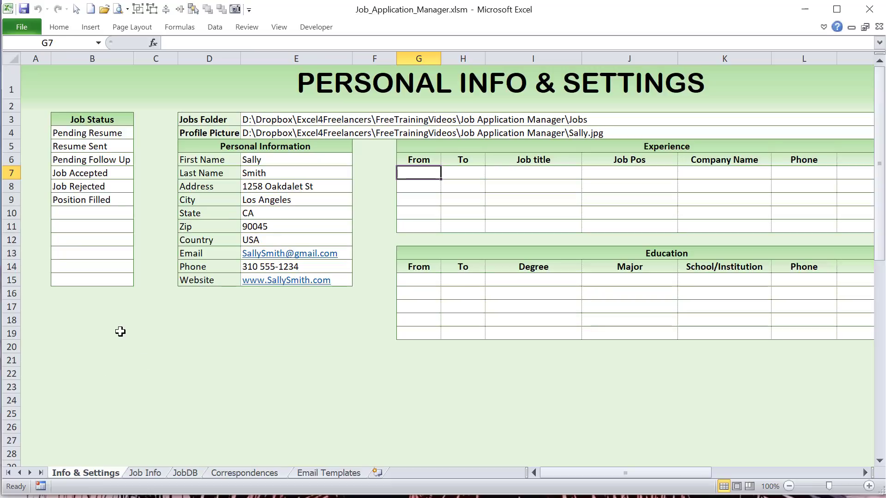
pyautogui.click(253, 155)
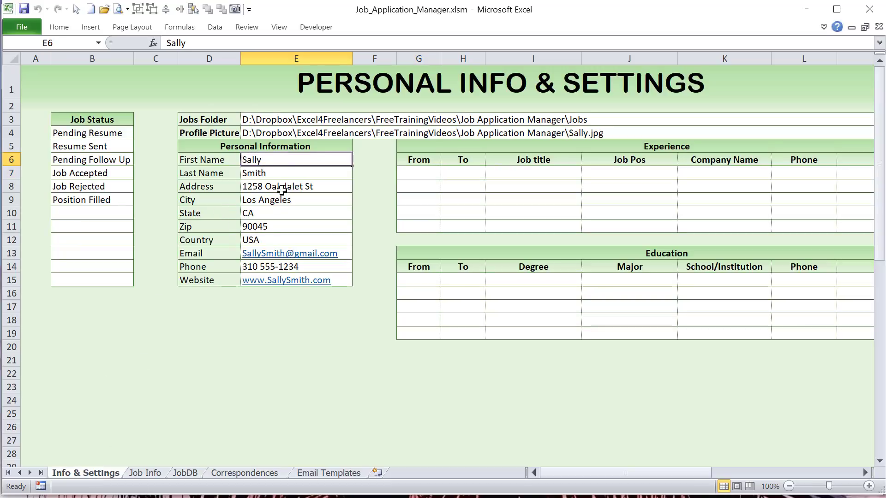
pyautogui.click(284, 174)
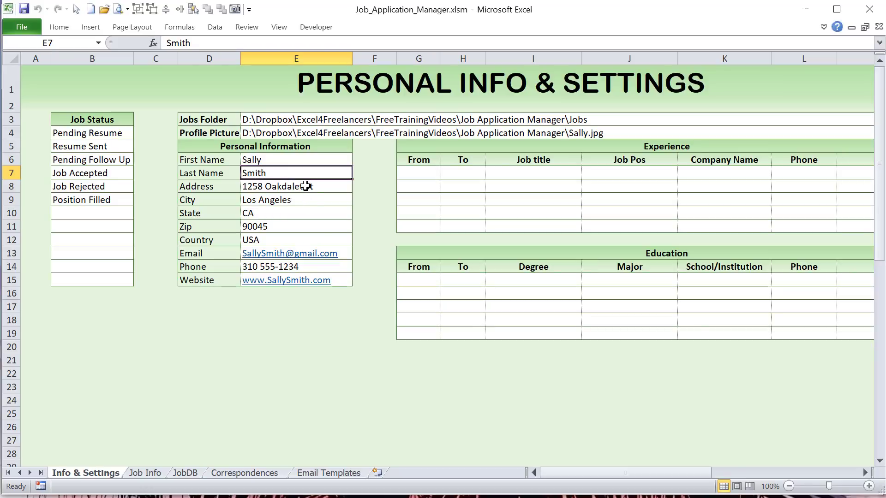
pyautogui.moveTo(306, 186); pyautogui.dragTo(310, 238)
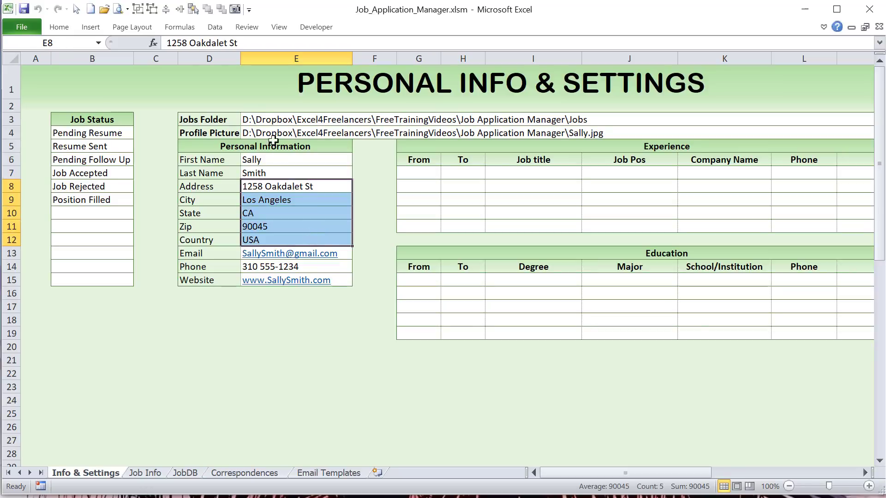
# Step: Inspect the Jobs Folder location in File Explorer, including the Fredders Pharmacy_Front Desk Secretary subfolder, and return to the workbook
pyautogui.click(258, 117)
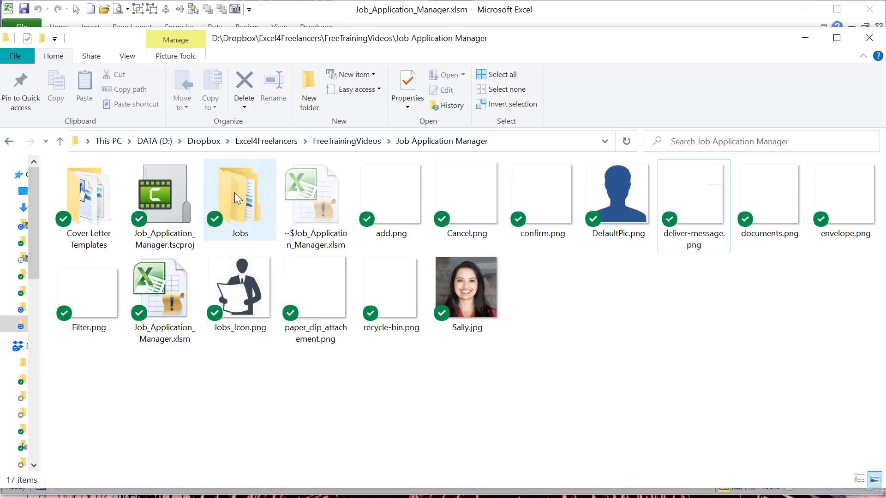
pyautogui.doubleClick(235, 193)
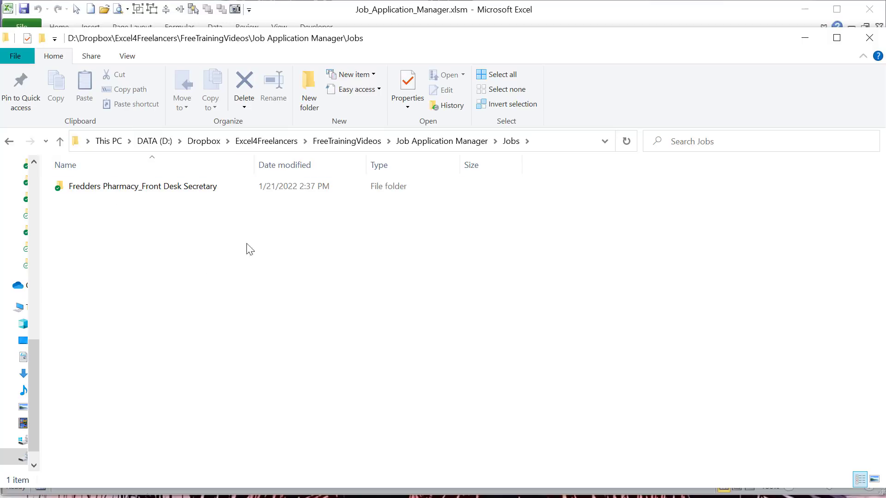
pyautogui.doubleClick(186, 187)
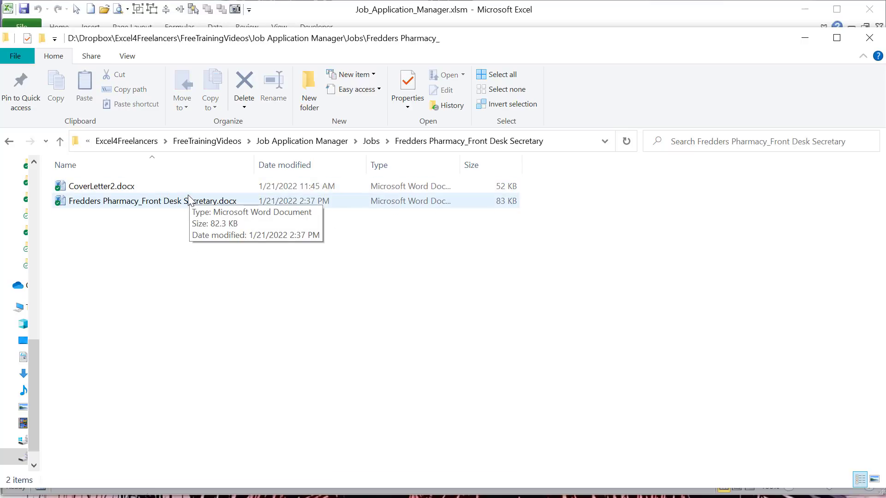
pyautogui.click(371, 141)
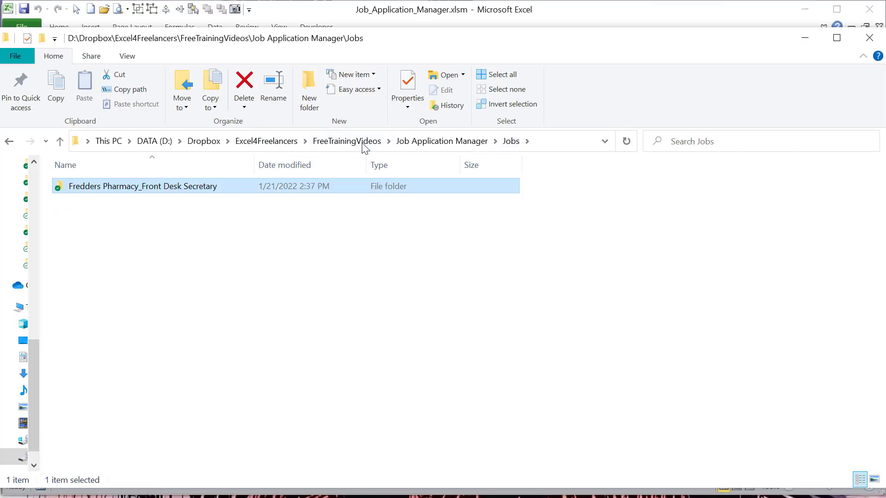
pyautogui.click(806, 42)
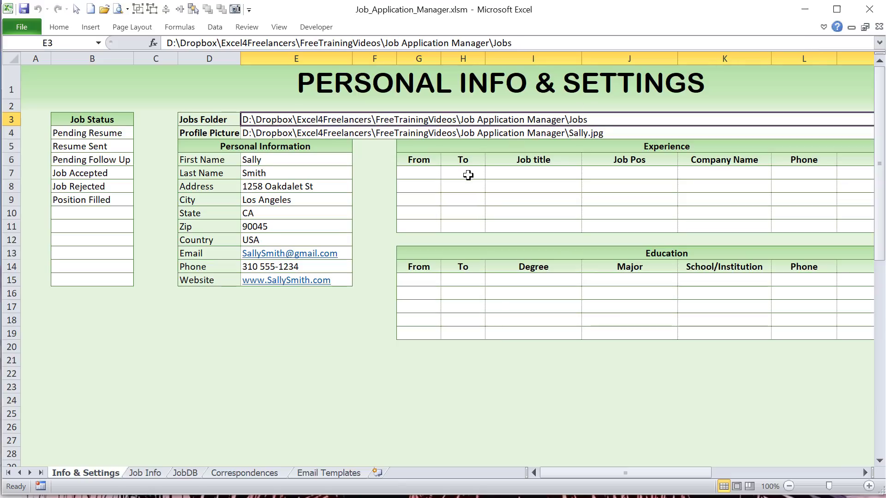
# Step: Examine the Experience and Education tables and the names and paths in the Cover Letters table on the Info & Settings sheet
pyautogui.moveTo(413, 172); pyautogui.dragTo(825, 224)
pyautogui.moveTo(444, 280); pyautogui.dragTo(733, 318)
pyautogui.moveTo(686, 474); pyautogui.dragTo(781, 476)
pyautogui.moveTo(573, 173); pyautogui.dragTo(672, 257)
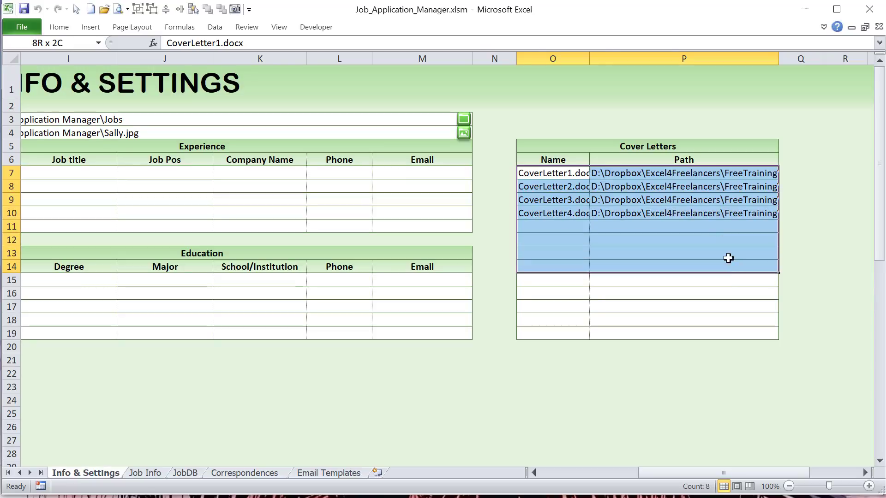
pyautogui.click(642, 183)
pyautogui.click(643, 234)
pyautogui.click(676, 188)
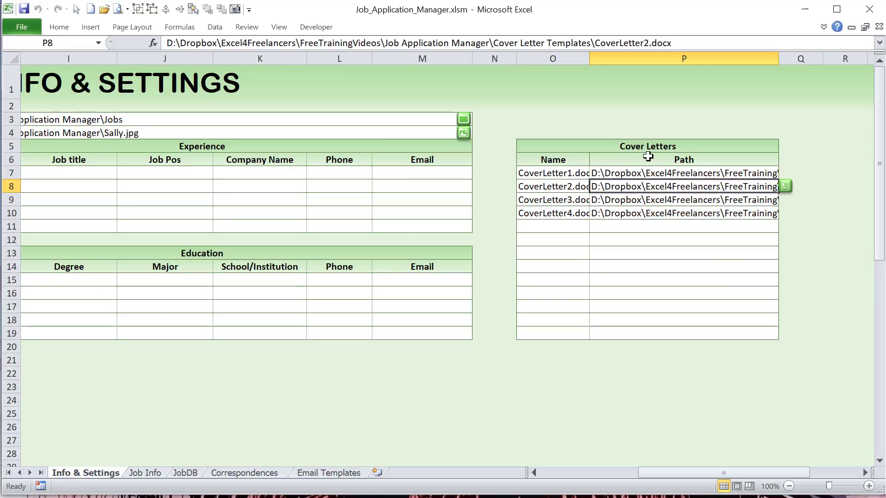
pyautogui.click(553, 175)
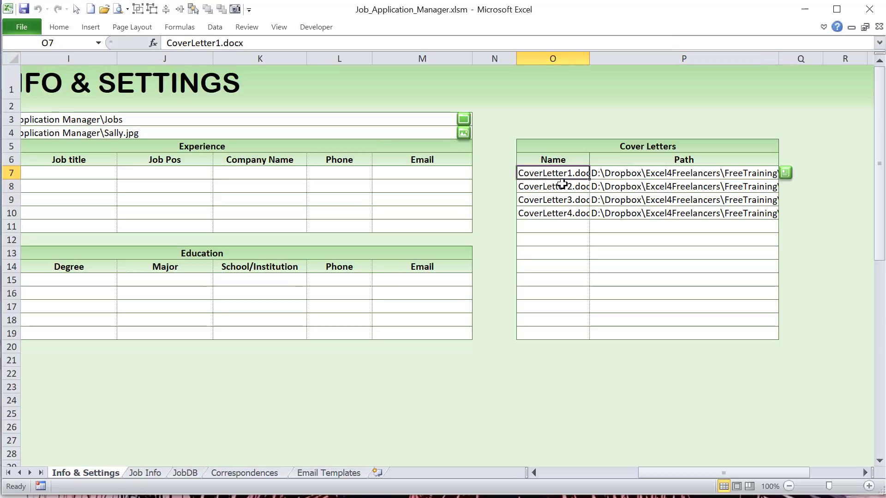
pyautogui.click(563, 184)
pyautogui.click(572, 200)
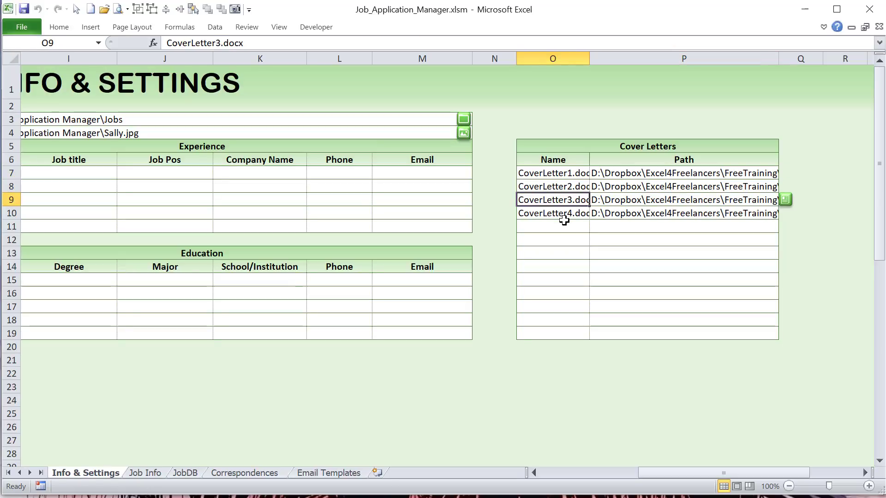
pyautogui.click(560, 213)
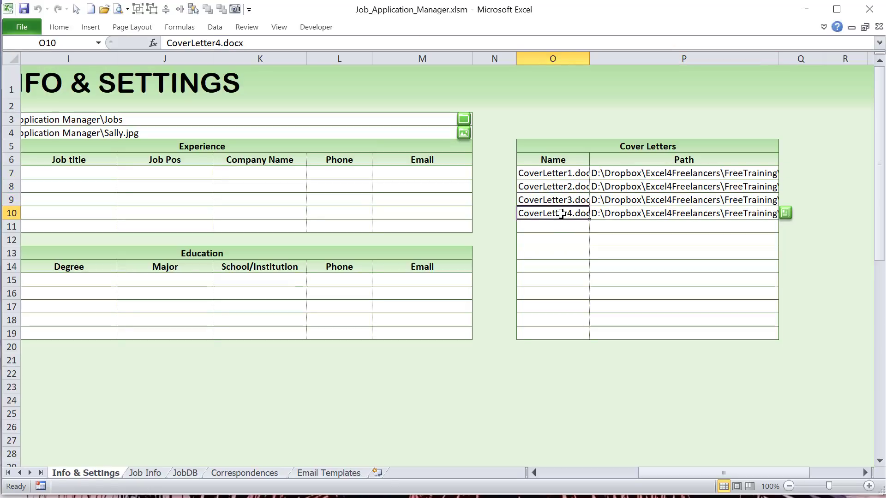
# Step: Browse for the Jobs Folder and set it to the Jobs folder inside Job Application Manager
pyautogui.moveTo(667, 469); pyautogui.dragTo(606, 468)
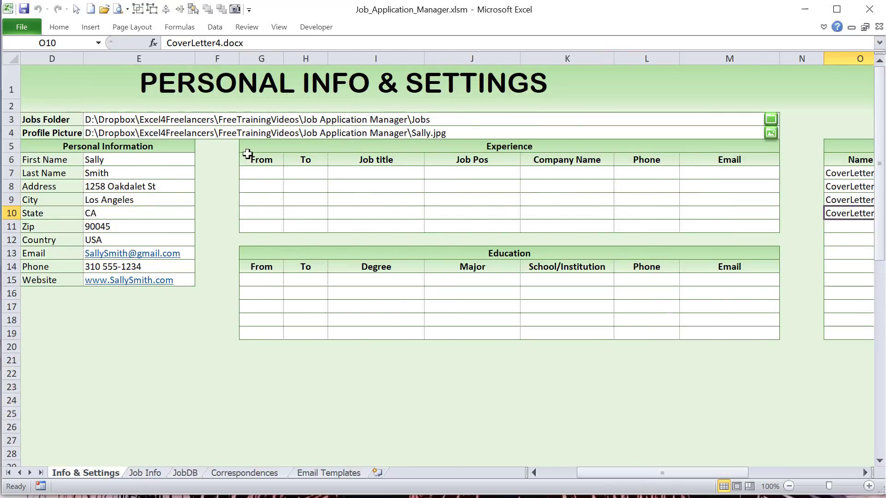
pyautogui.click(161, 120)
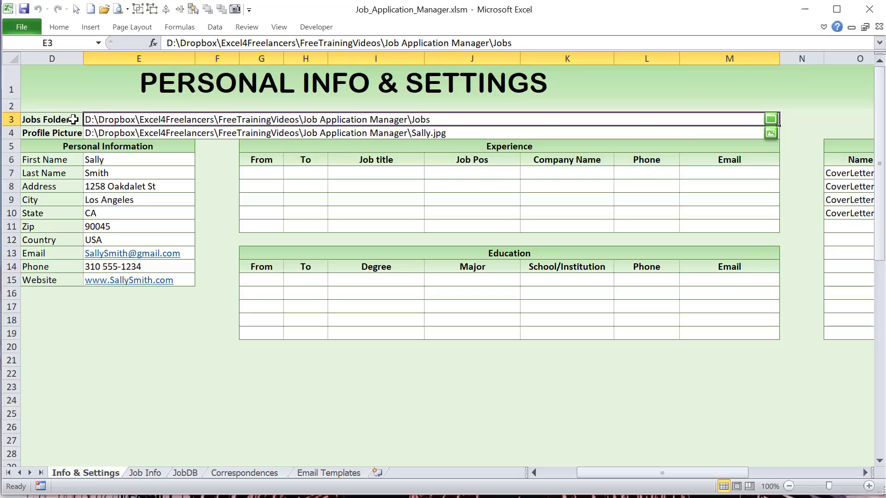
pyautogui.click(770, 119)
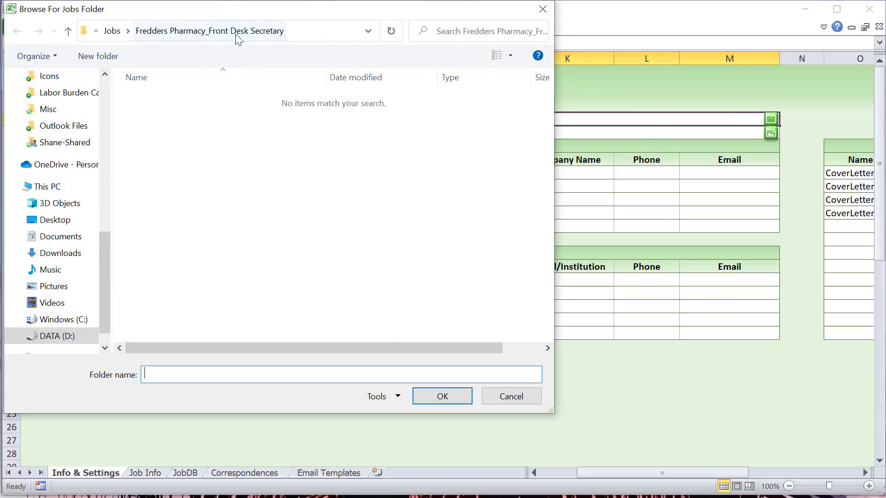
pyautogui.click(113, 31)
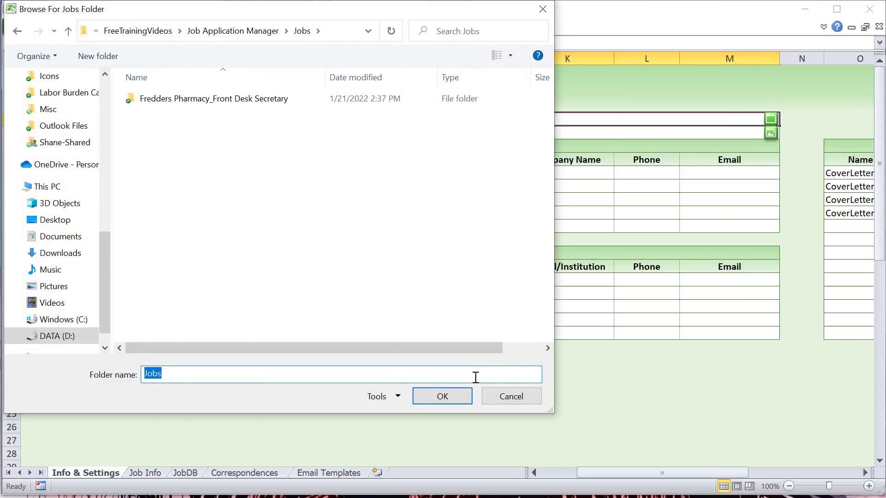
pyautogui.click(442, 396)
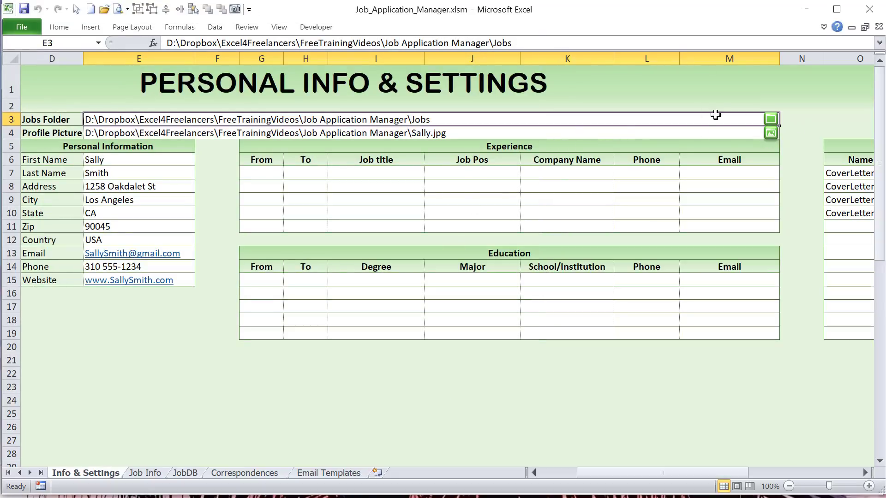
# Step: Check the selected cover letter and the Saved Cover Letter value in cell B9 on the Job Info sheet
pyautogui.click(159, 469)
pyautogui.click(556, 224)
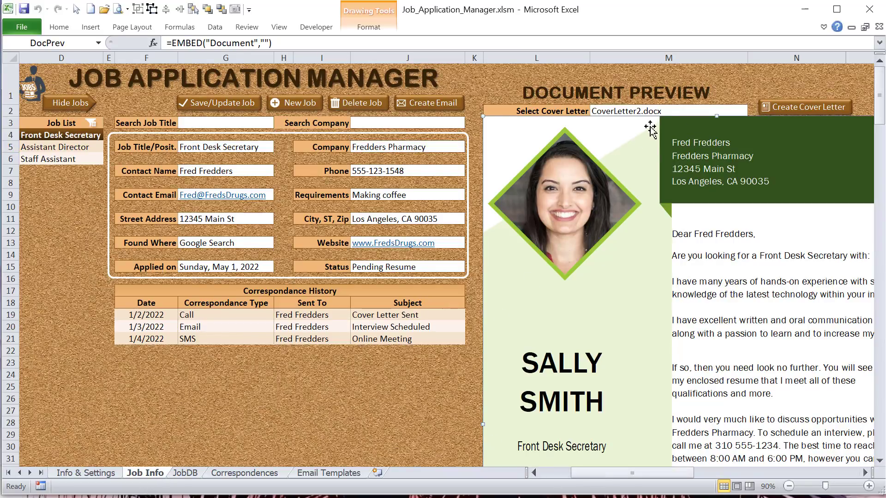
pyautogui.click(707, 111)
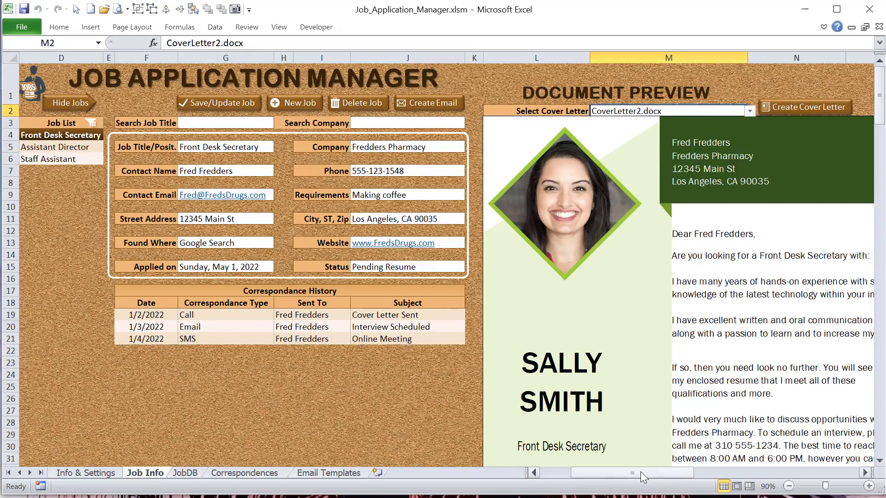
pyautogui.moveTo(643, 477); pyautogui.dragTo(611, 477)
pyautogui.click(110, 192)
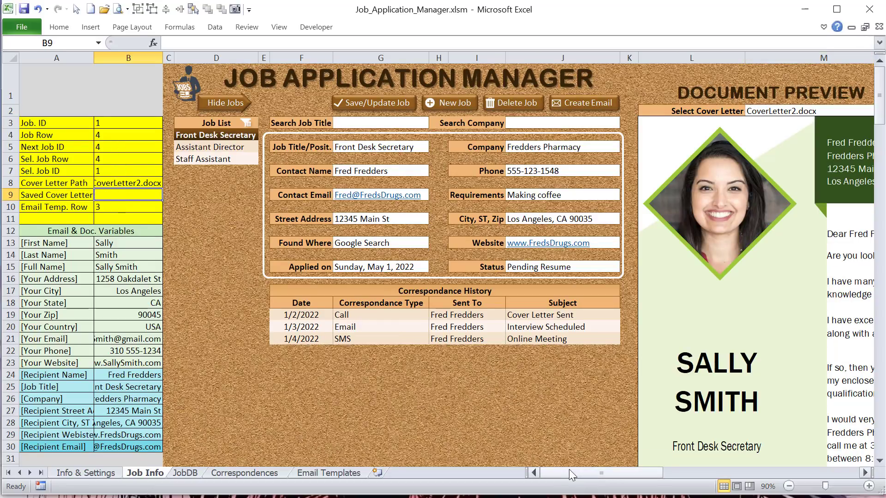
pyautogui.moveTo(572, 475); pyautogui.dragTo(602, 478)
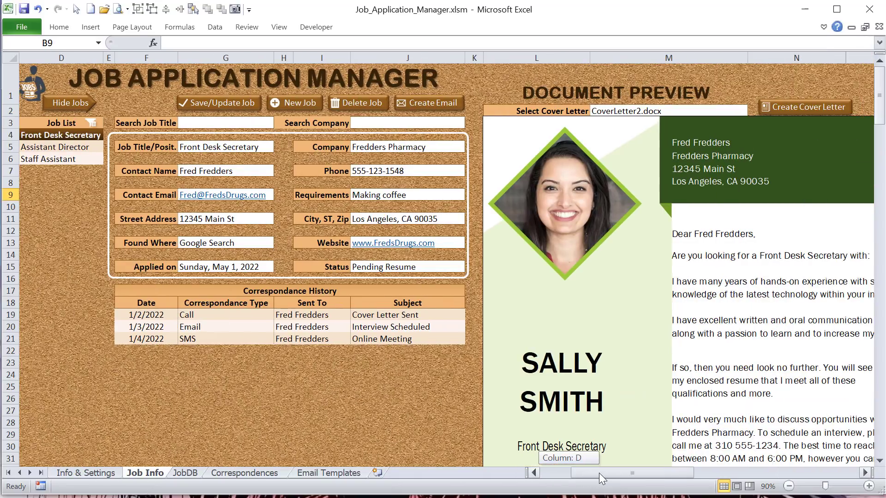
# Step: Re-enter CoverLetter2.docx as the selected cover letter to load the unfilled template into the document preview
pyautogui.click(697, 112)
pyautogui.doubleClick(696, 112)
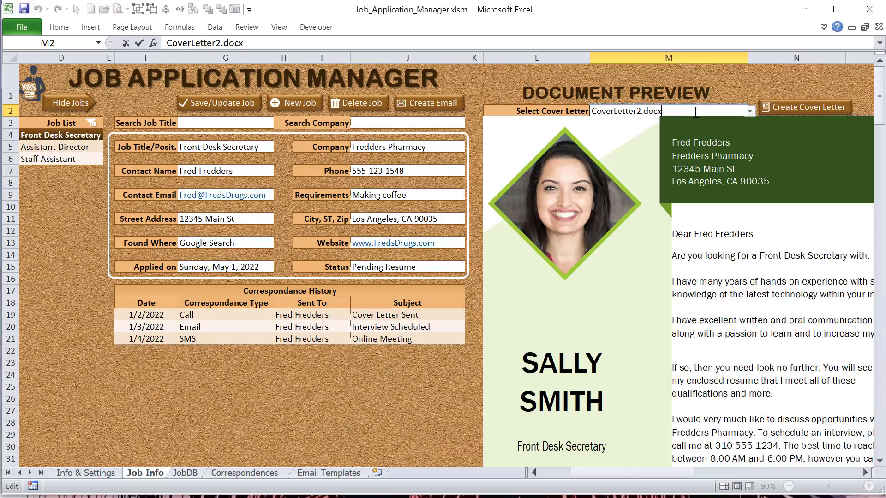
pyautogui.press('Tab')
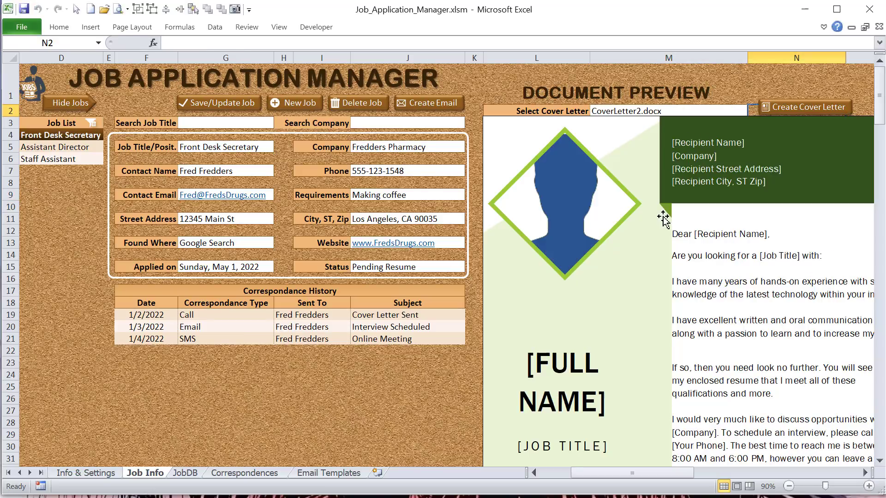
# Step: Examine the placeholders throughout the template preview and compare them with the job detail fields
pyautogui.click(537, 222)
pyautogui.scroll(-4, 571, 341)
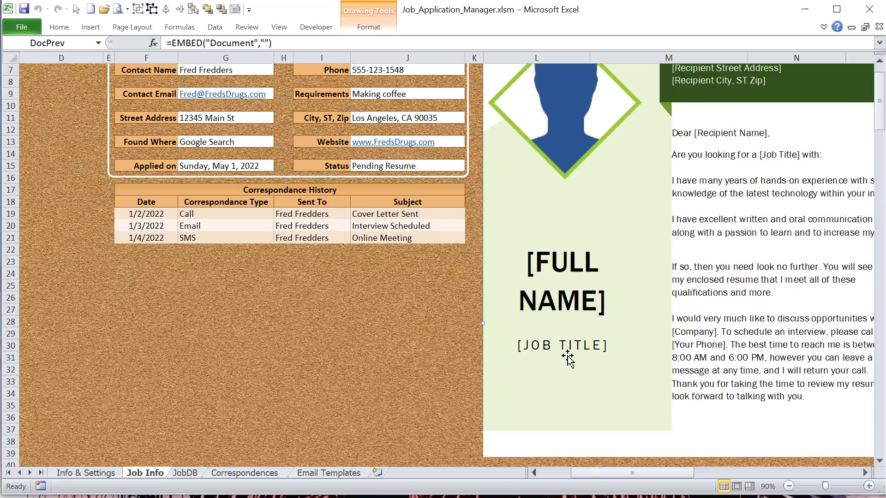
pyautogui.scroll(-4, 564, 358)
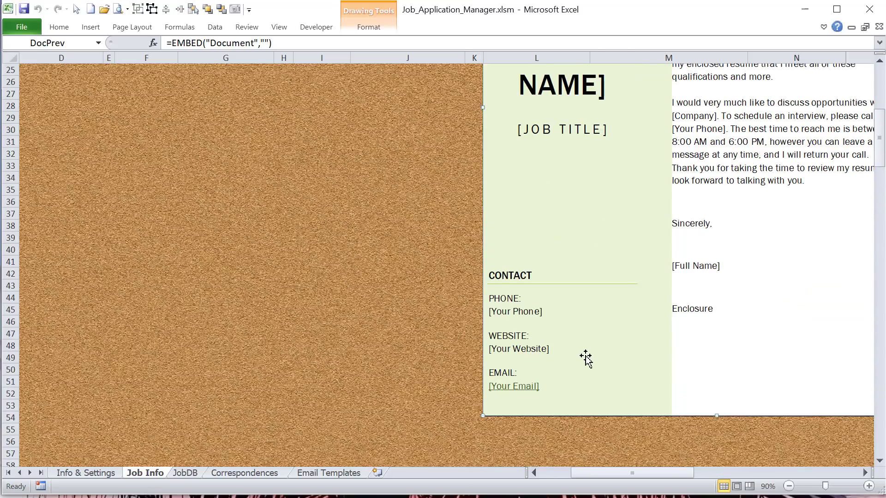
pyautogui.scroll(5, 585, 358)
pyautogui.scroll(3, 572, 367)
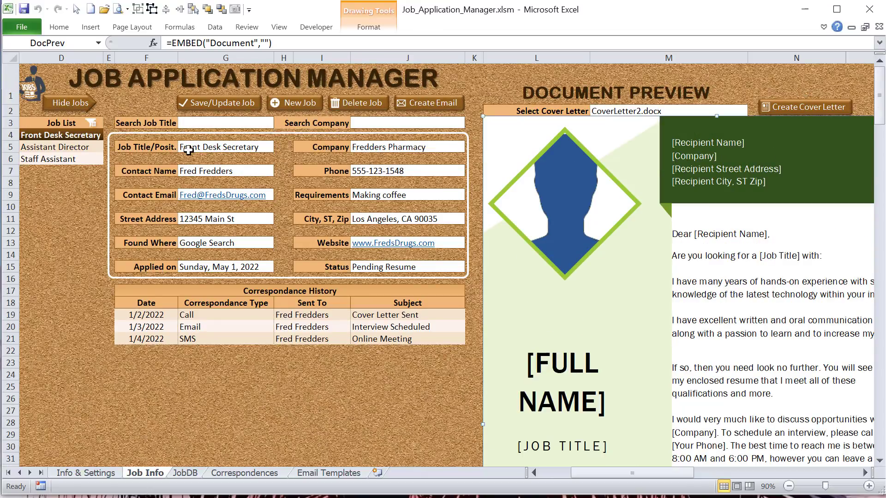
pyautogui.moveTo(189, 150); pyautogui.dragTo(322, 255)
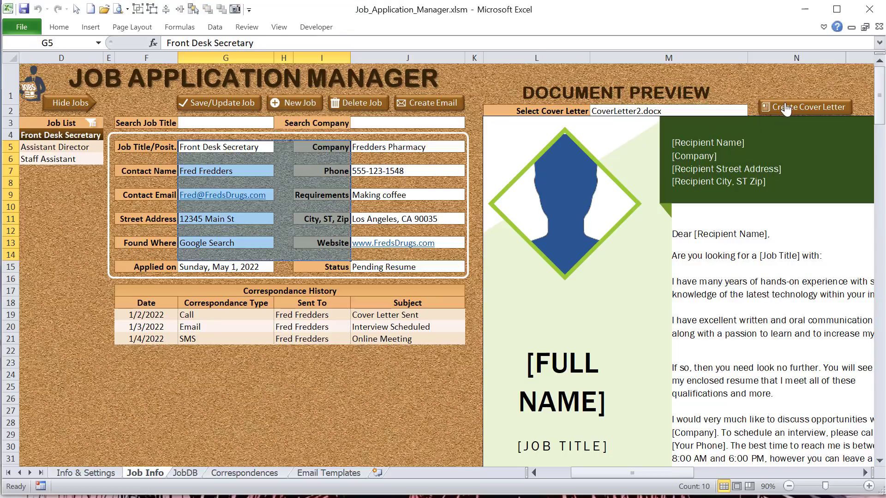
pyautogui.click(711, 147)
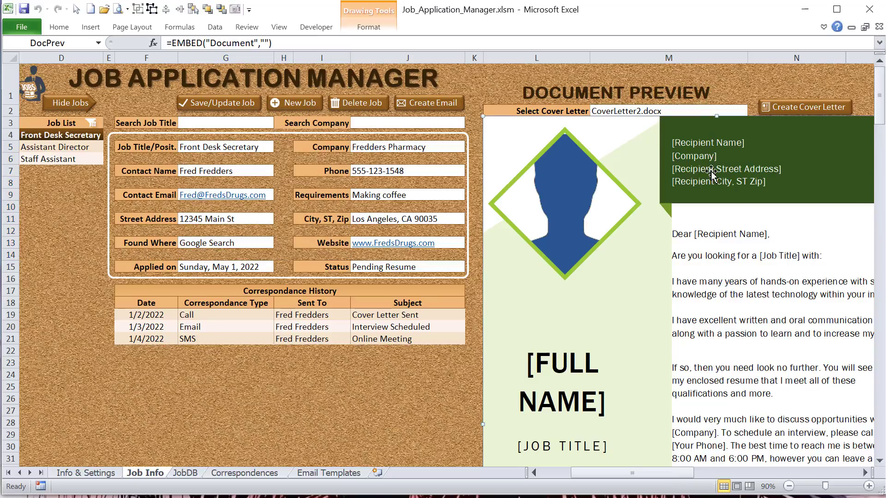
# Step: Generate the Front Desk Secretary cover letter from CoverLetter2.docx and review its preview down to the contact section
pyautogui.click(798, 80)
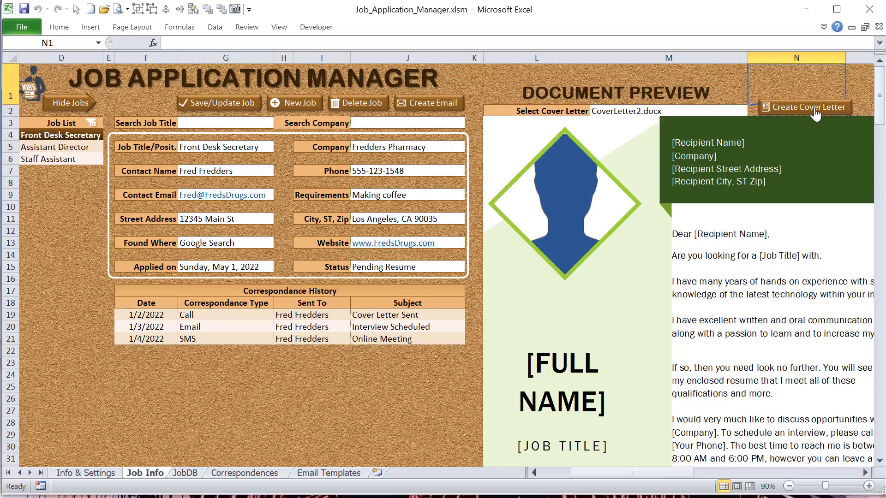
pyautogui.click(813, 107)
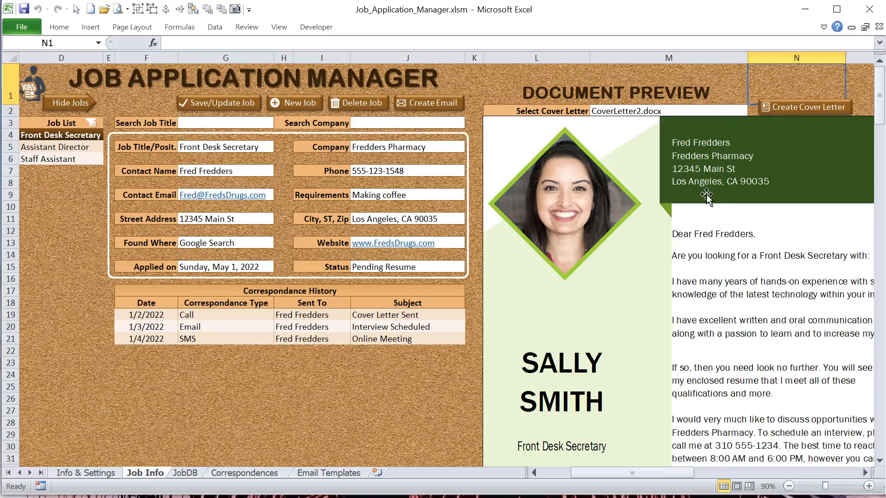
pyautogui.scroll(-5, 567, 374)
pyautogui.scroll(-3, 566, 375)
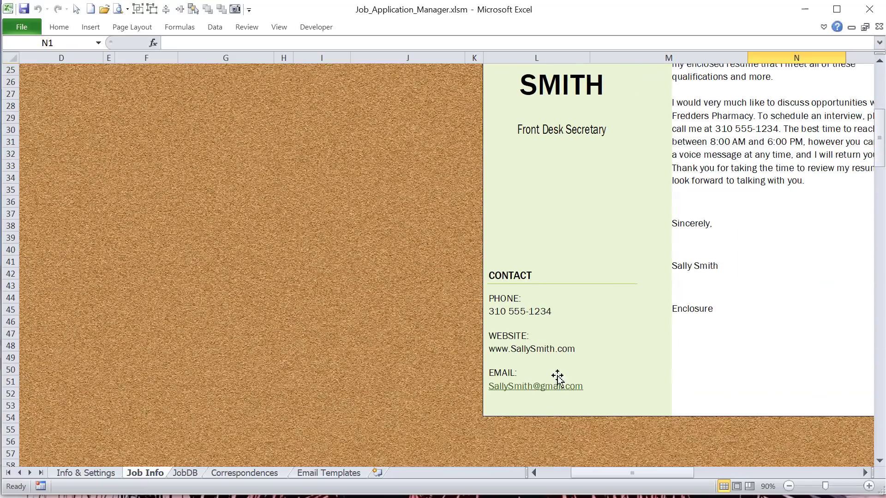
# Step: Review the Personal Information values E6 to E15 on the Info & Settings sheet and return to Job Info
pyautogui.click(86, 473)
pyautogui.click(108, 151)
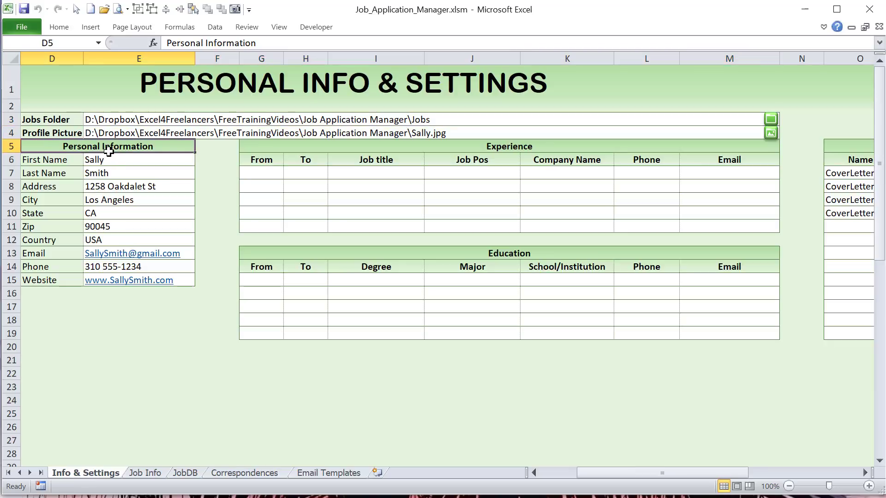
pyautogui.moveTo(109, 160); pyautogui.dragTo(118, 280)
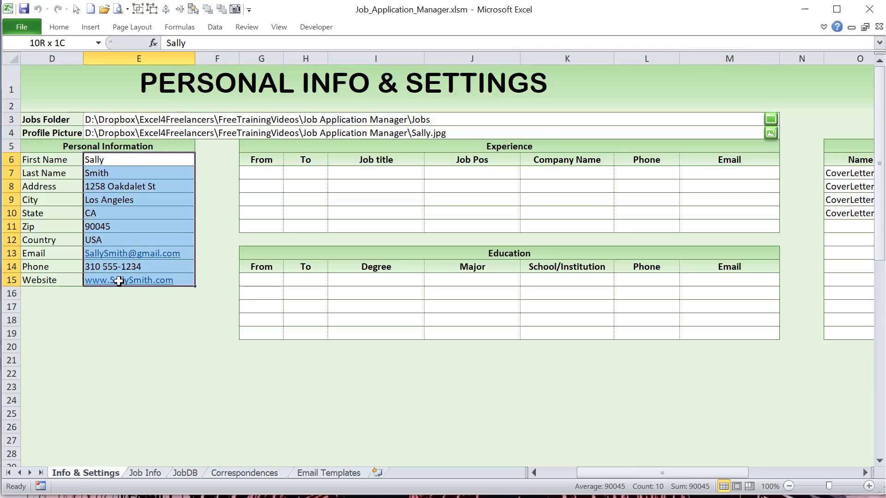
pyautogui.click(145, 473)
# Step: Create an email for the Front Desk Secretary job and load the Cover Letter template into its subject and message
pyautogui.scroll(8, 474, 305)
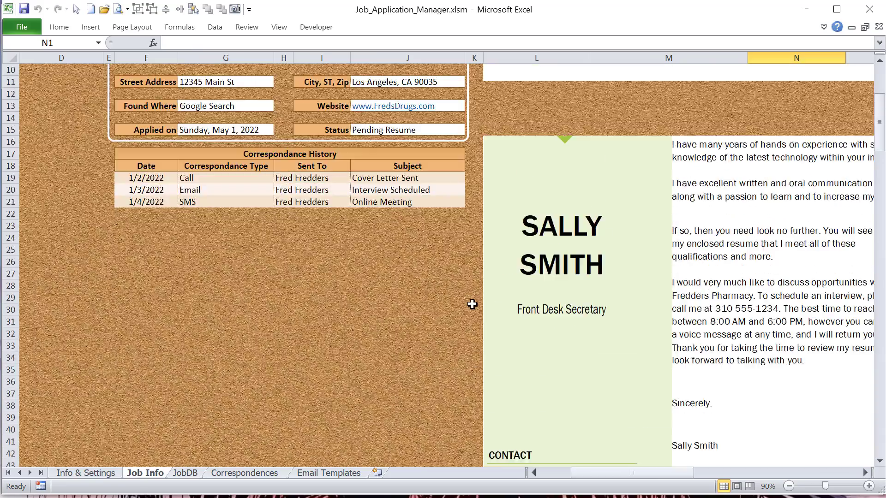
pyautogui.click(433, 107)
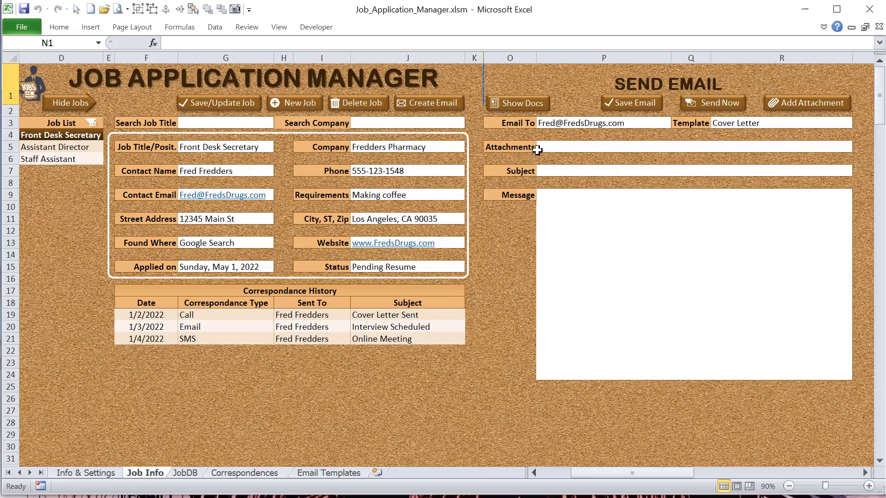
pyautogui.click(788, 123)
pyautogui.doubleClick(787, 123)
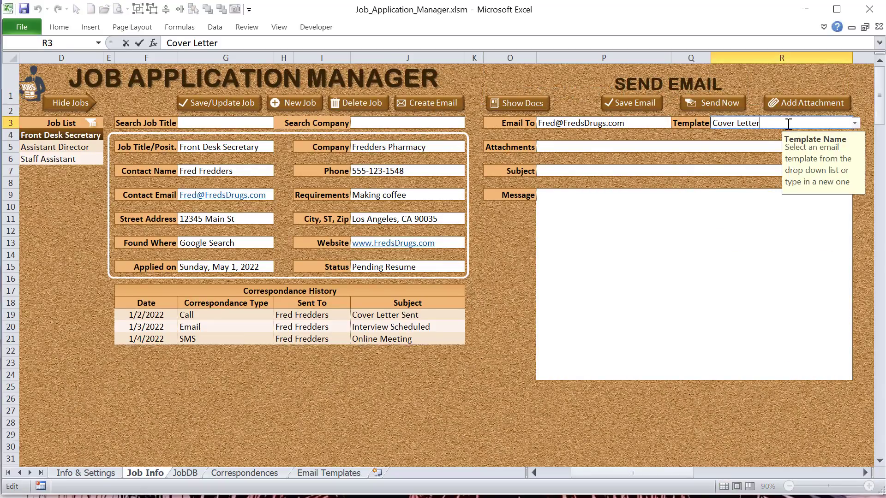
pyautogui.press('Tab')
pyautogui.click(208, 204)
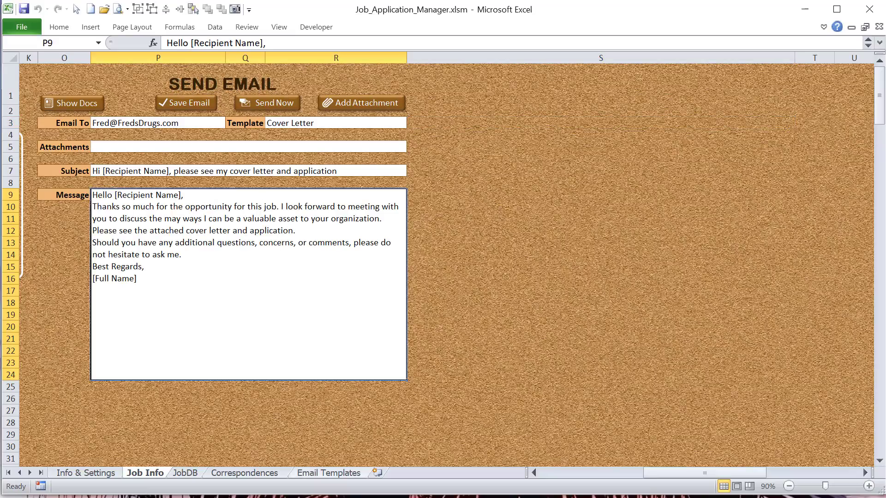
# Step: Attach CoverLetter2.docx from the Fredders Pharmacy_Front Desk Secretary job folder to the email
pyautogui.moveTo(662, 474); pyautogui.dragTo(622, 472)
pyautogui.click(617, 107)
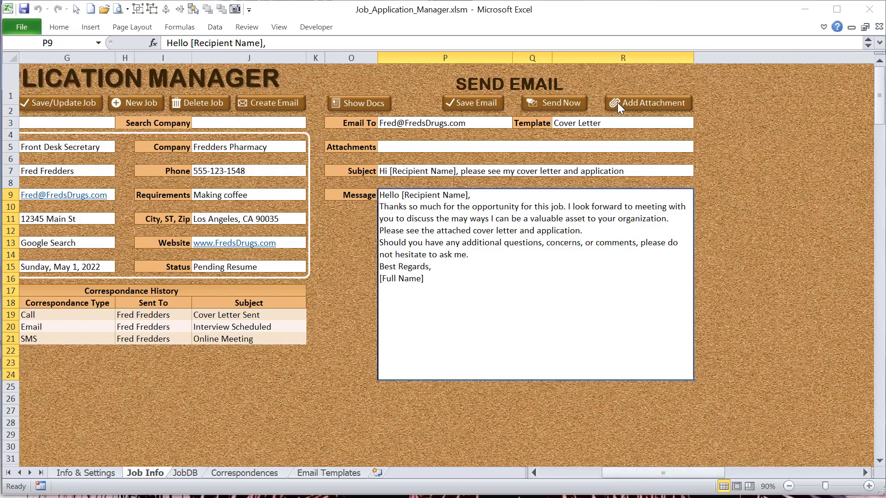
pyautogui.doubleClick(130, 103)
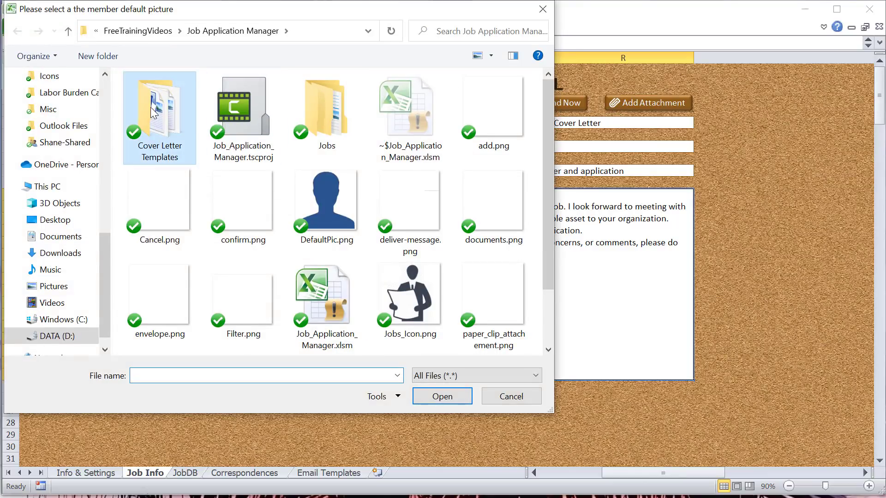
pyautogui.click(184, 31)
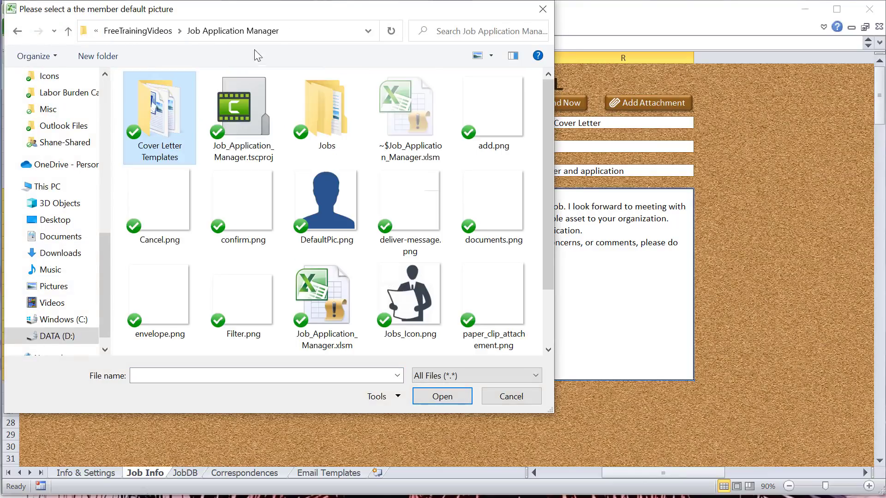
pyautogui.doubleClick(329, 107)
pyautogui.doubleClick(247, 100)
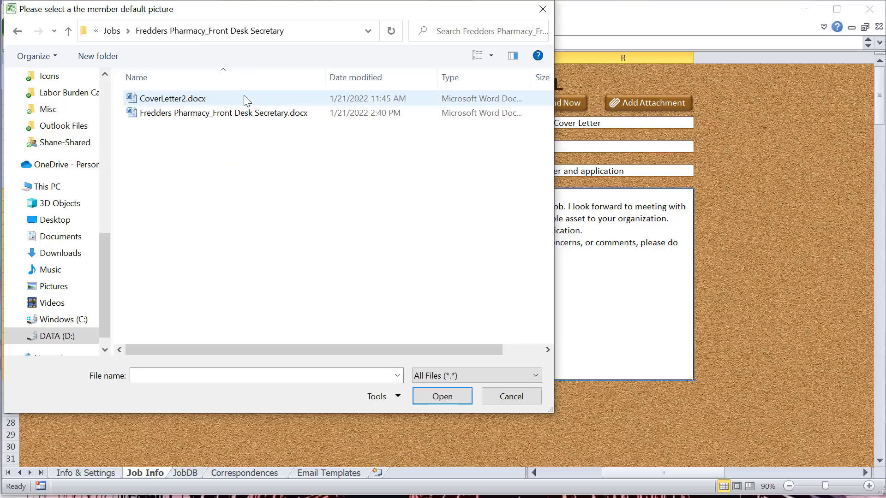
pyautogui.click(184, 99)
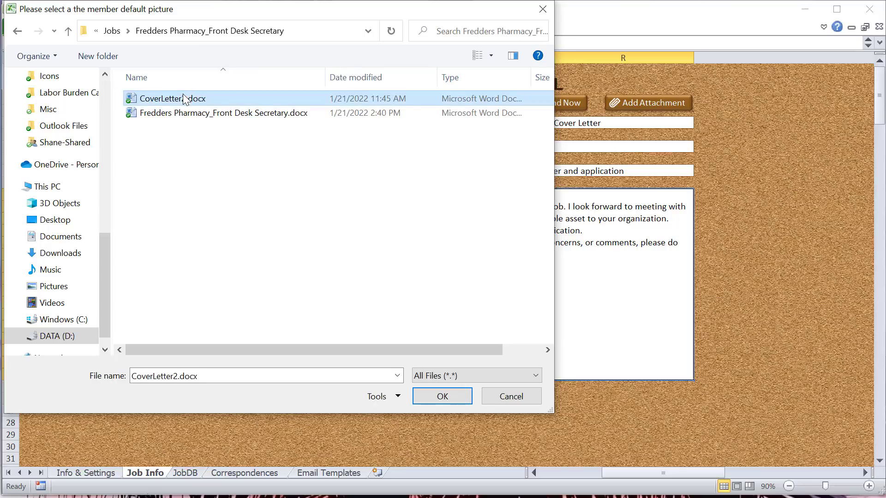
pyautogui.click(442, 397)
# Step: Add Fredders Pharmacy_Front Desk Secretary.docx from the same job folder as a second email attachment
pyautogui.click(641, 106)
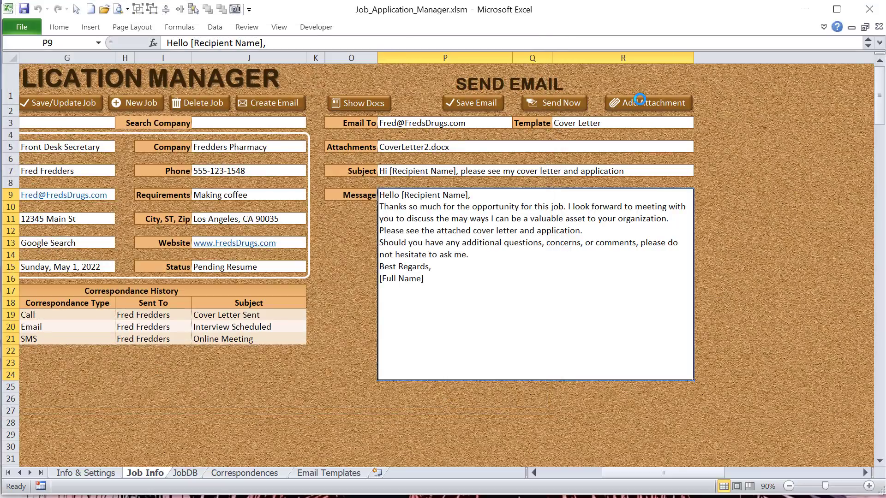
pyautogui.click(194, 119)
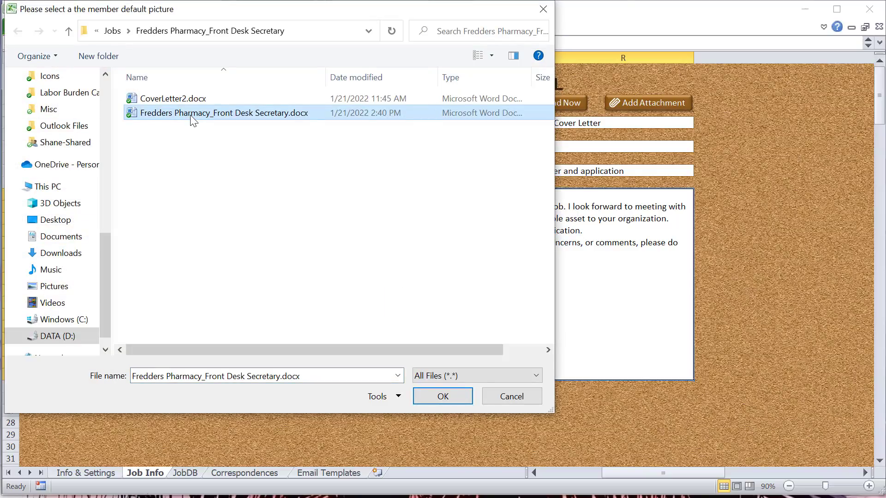
pyautogui.click(443, 397)
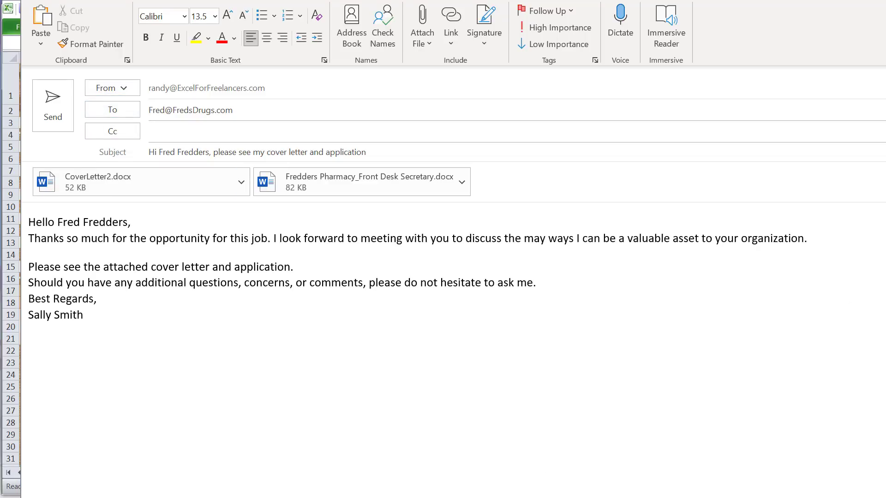
# Step: Close the generated Outlook message without saving its changes and return to the workbook
pyautogui.press('Escape')
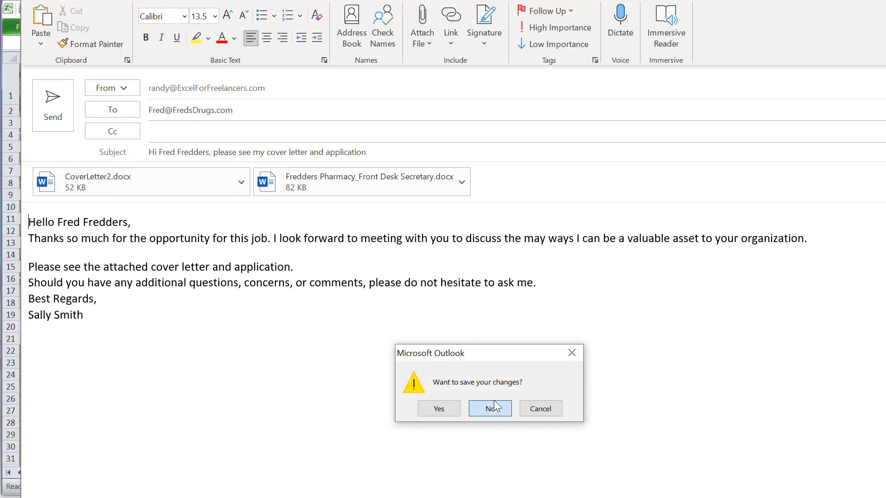
pyautogui.click(490, 409)
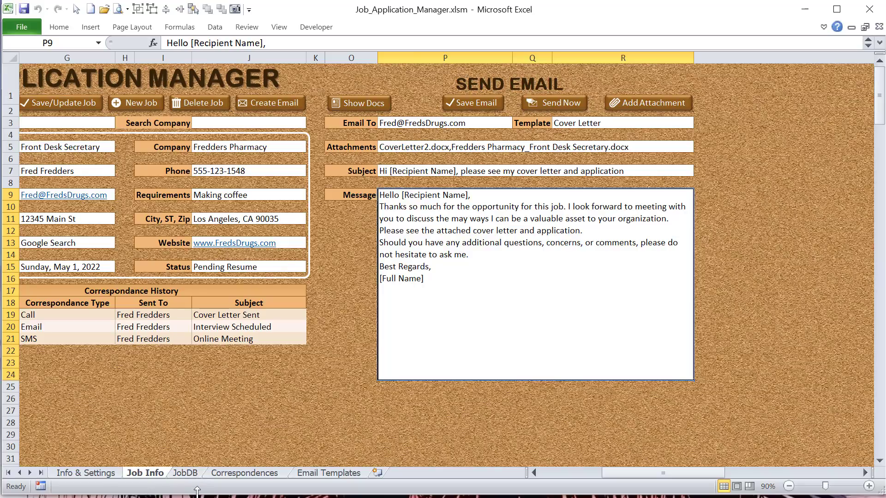
pyautogui.moveTo(197, 490); pyautogui.dragTo(193, 494)
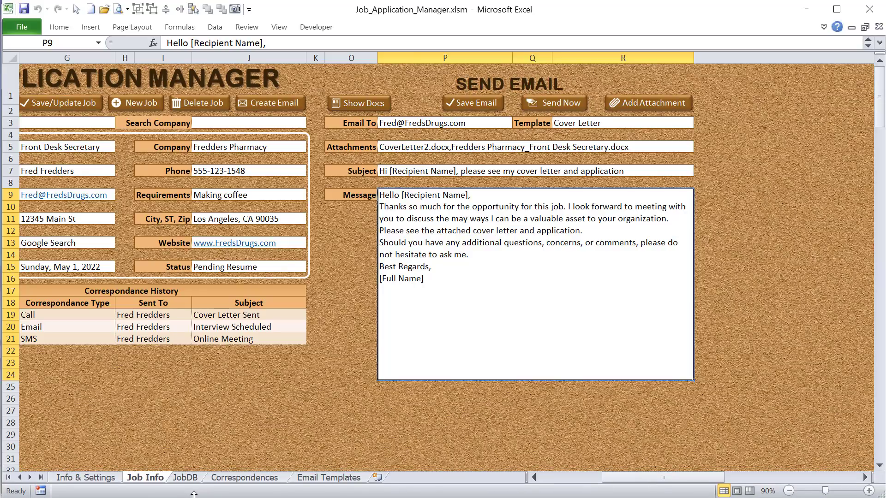
# Step: Toggle the job list's visibility, then load the Assistant Director and Staff Assistant records one after the other
pyautogui.moveTo(690, 475); pyautogui.dragTo(634, 481)
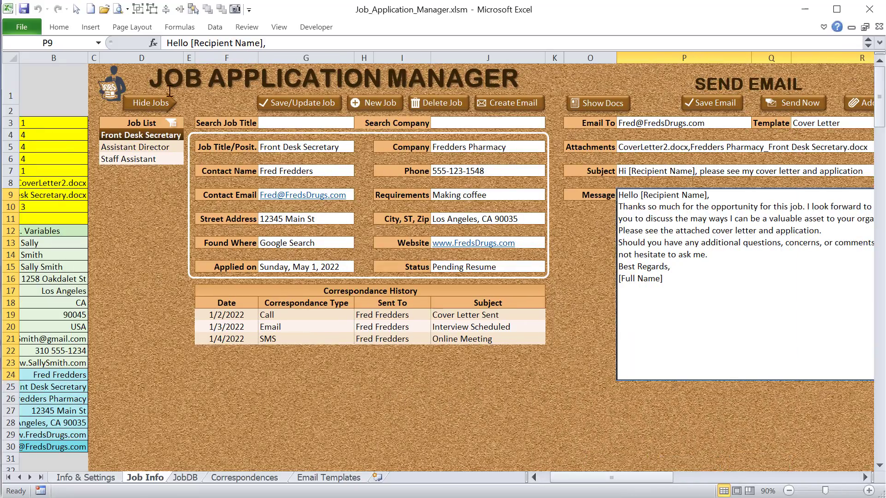
pyautogui.click(147, 109)
pyautogui.click(156, 106)
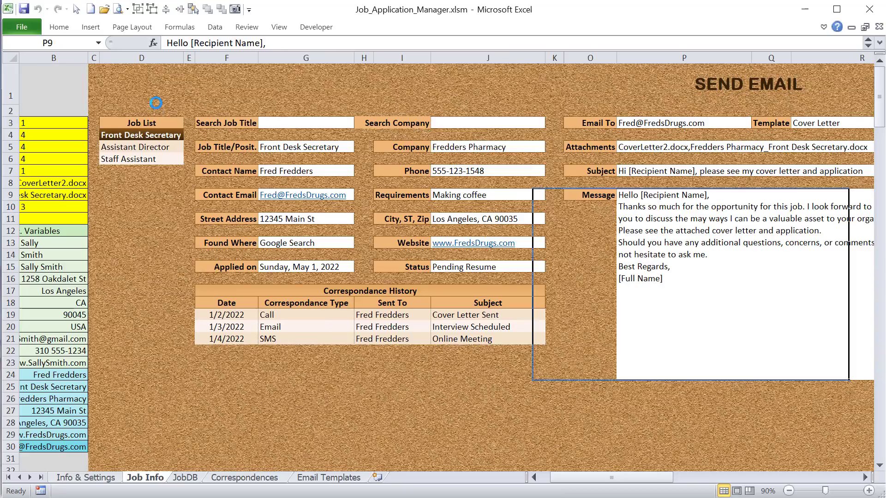
pyautogui.click(143, 147)
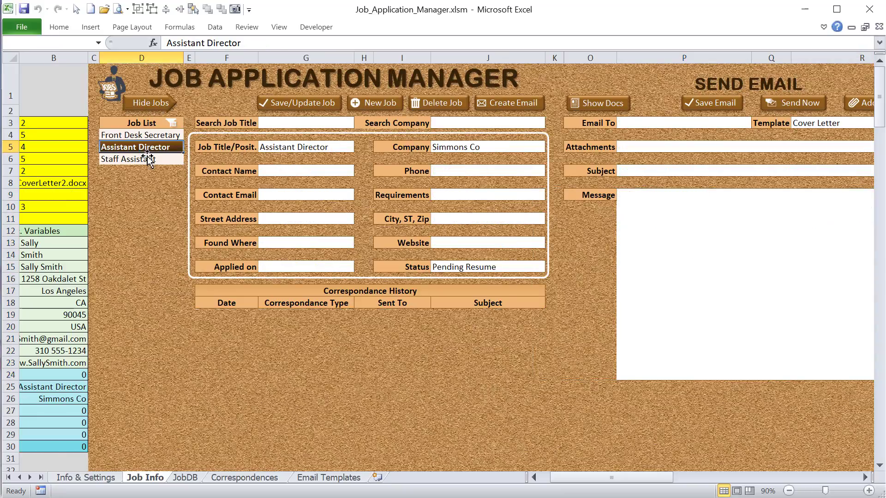
pyautogui.click(147, 159)
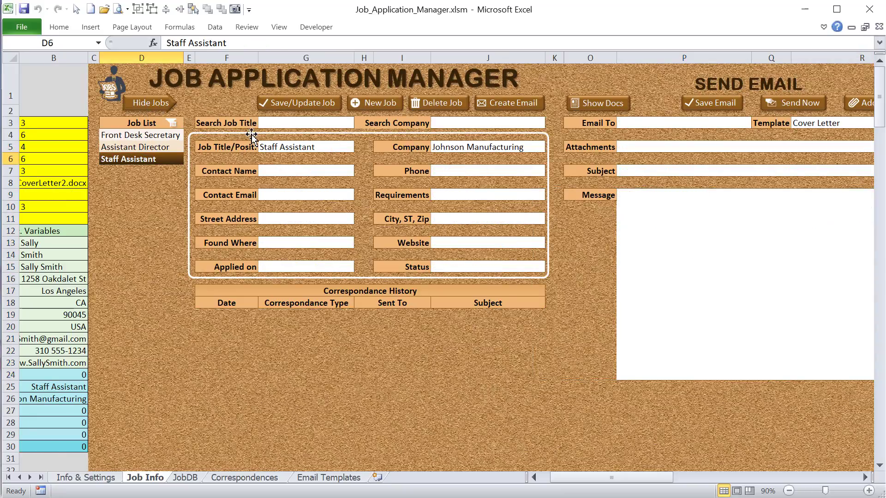
# Step: Search the job titles for "Fron" and load the Front Desk Secretary record from the filtered list
pyautogui.click(264, 122)
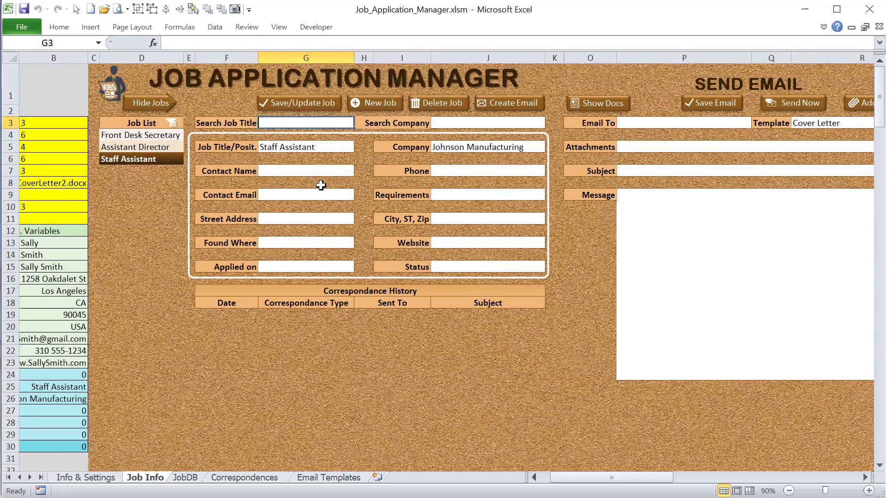
pyautogui.write('Fr')
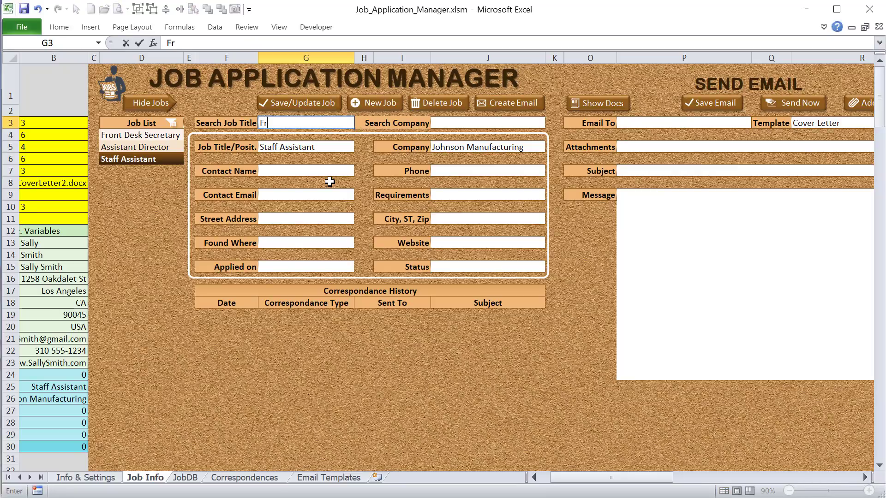
pyautogui.write('on')
pyautogui.press('Return')
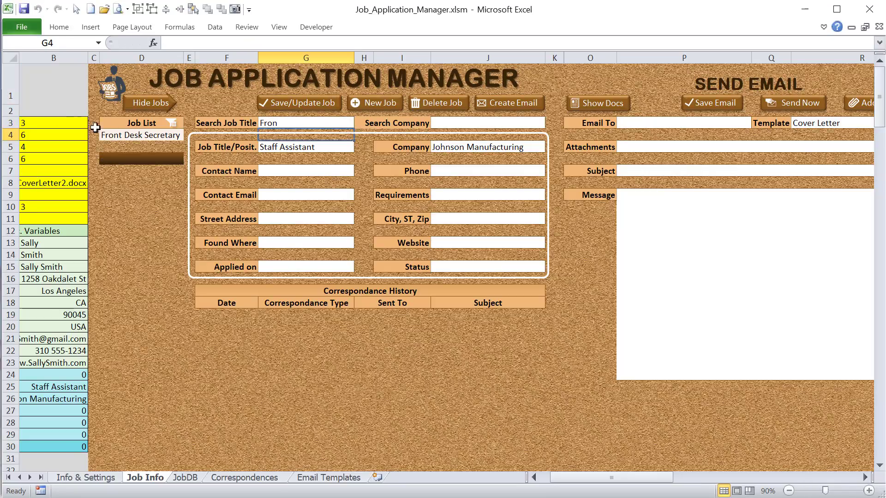
pyautogui.click(120, 135)
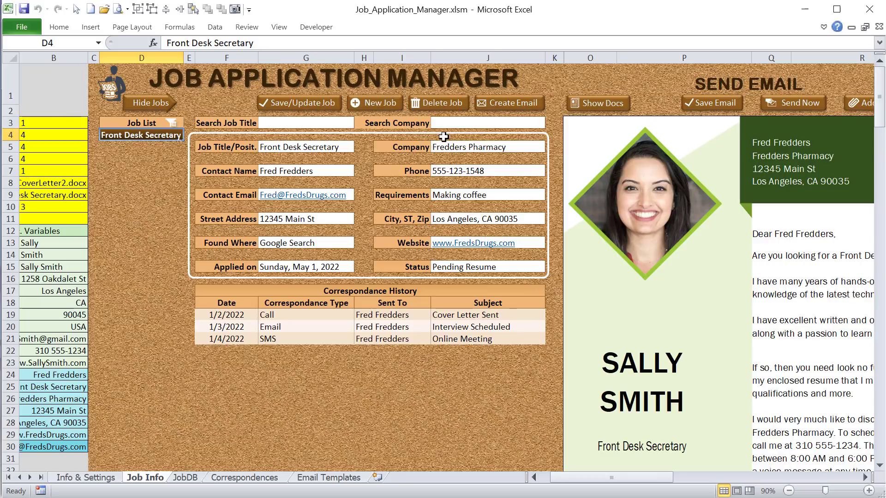
# Step: Search the companies for "Fred" and clear the job list filter
pyautogui.click(461, 124)
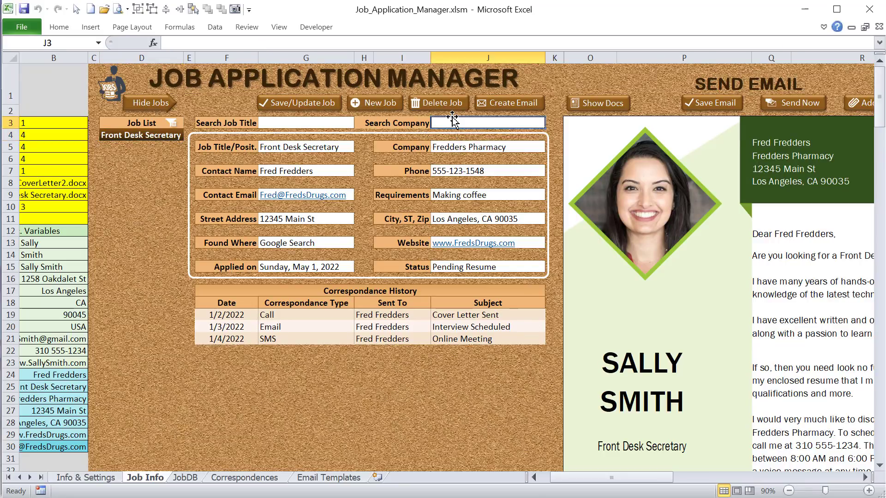
pyautogui.write('Fred')
pyautogui.press('Return')
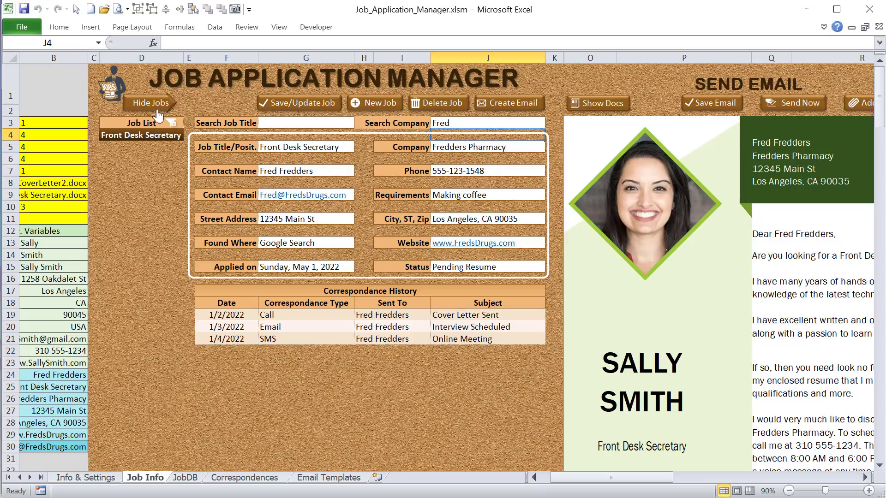
pyautogui.click(173, 124)
# Step: Switch between the Assistant Director, Staff Assistant and Front Desk Secretary records in the full job list, ending on Front Desk Secretary
pyautogui.click(152, 147)
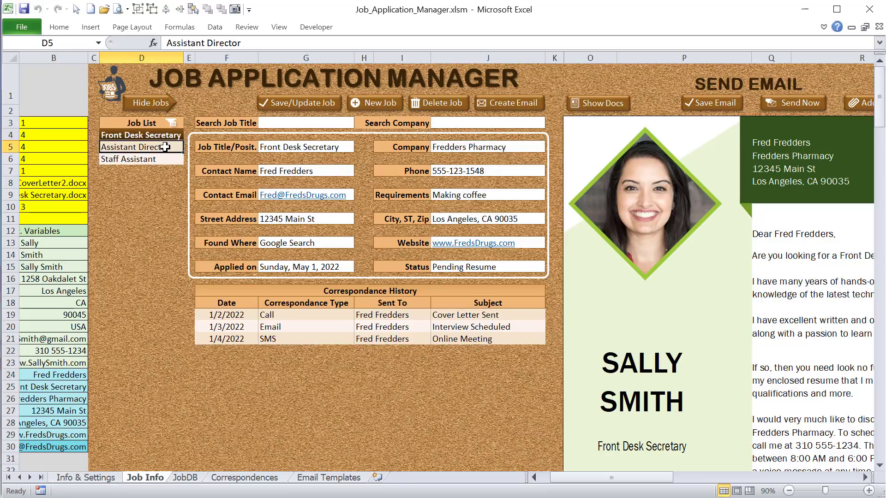
pyautogui.click(160, 159)
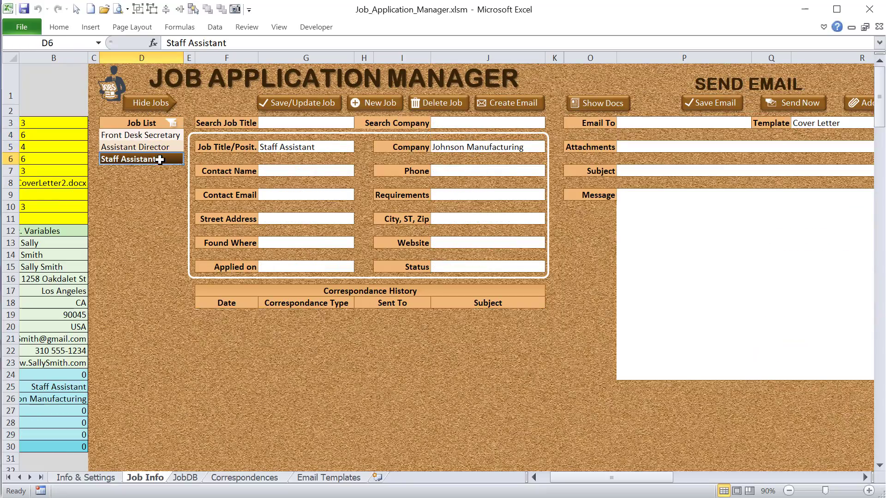
pyautogui.click(169, 135)
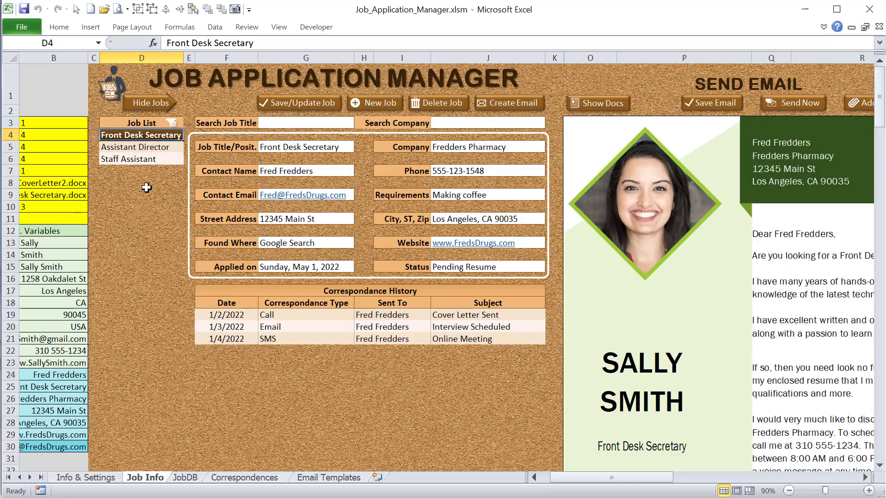
pyautogui.click(152, 147)
pyautogui.click(151, 135)
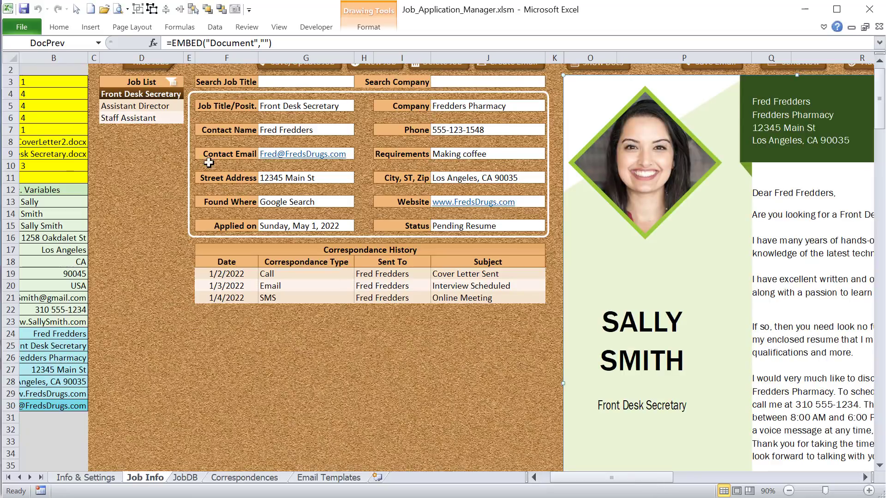
# Step: Load the Assistant Director job, show its document preview and select CoverLetter4.docx as the cover letter
pyautogui.click(149, 105)
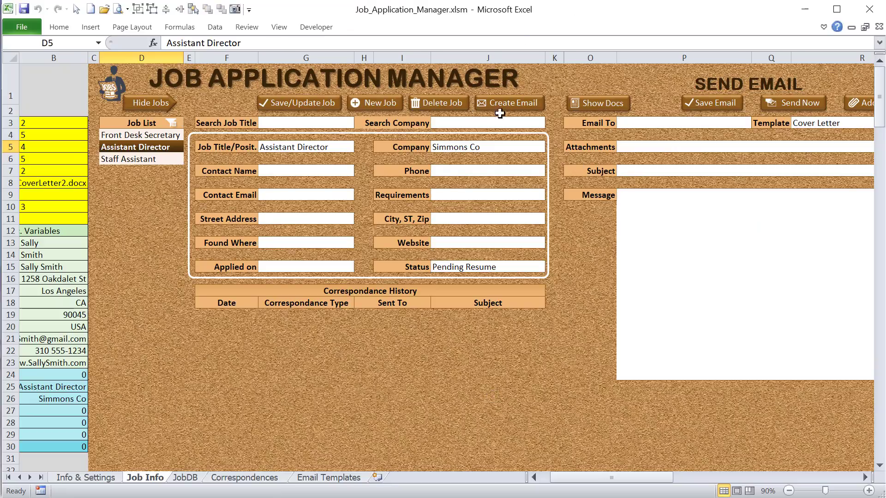
pyautogui.click(600, 104)
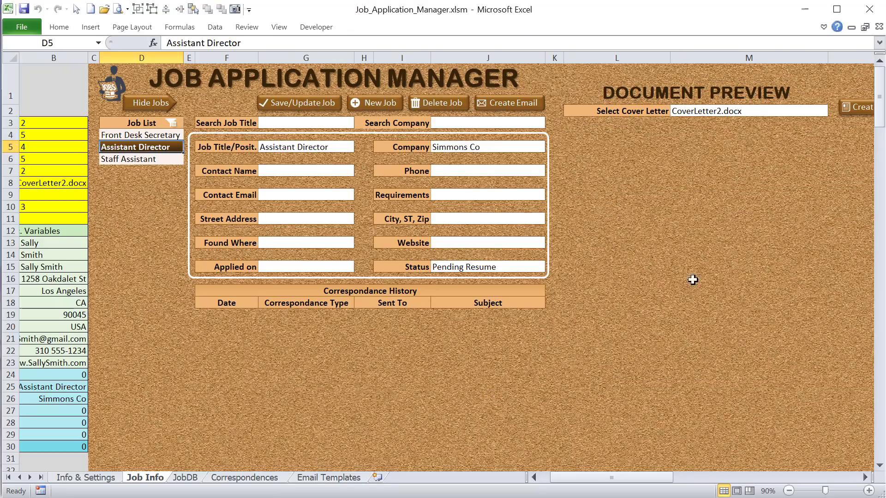
pyautogui.click(819, 111)
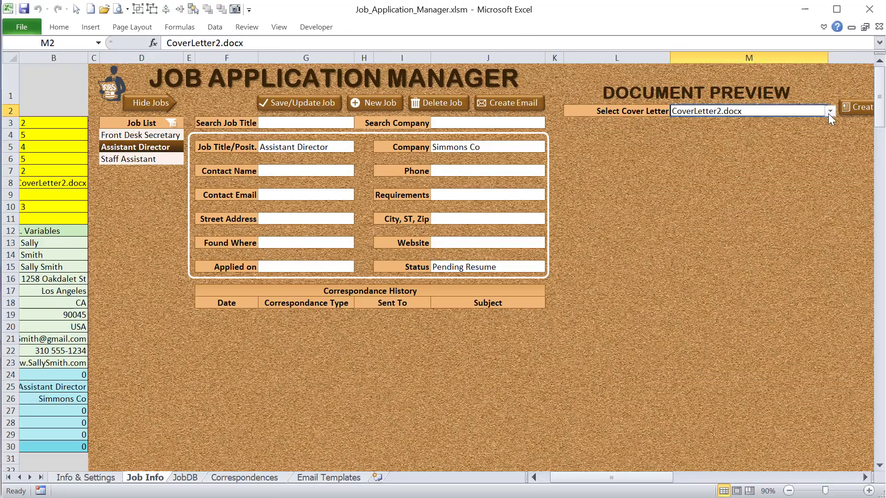
pyautogui.click(829, 112)
pyautogui.click(784, 145)
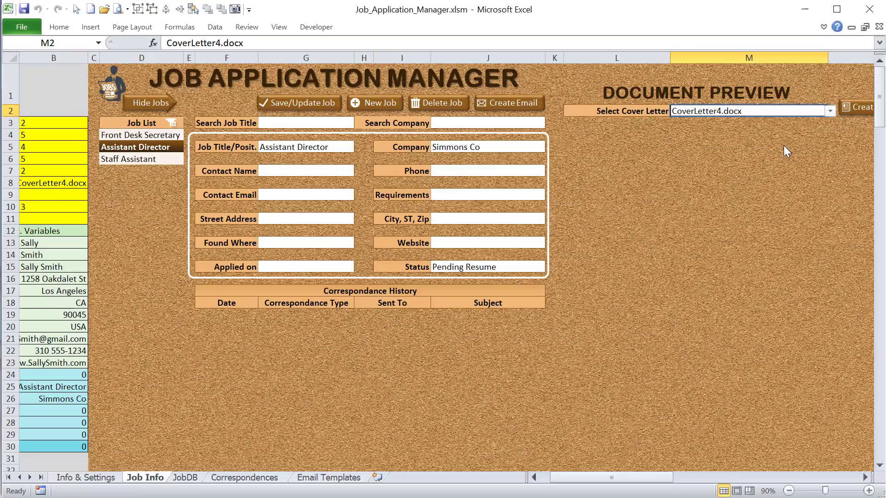